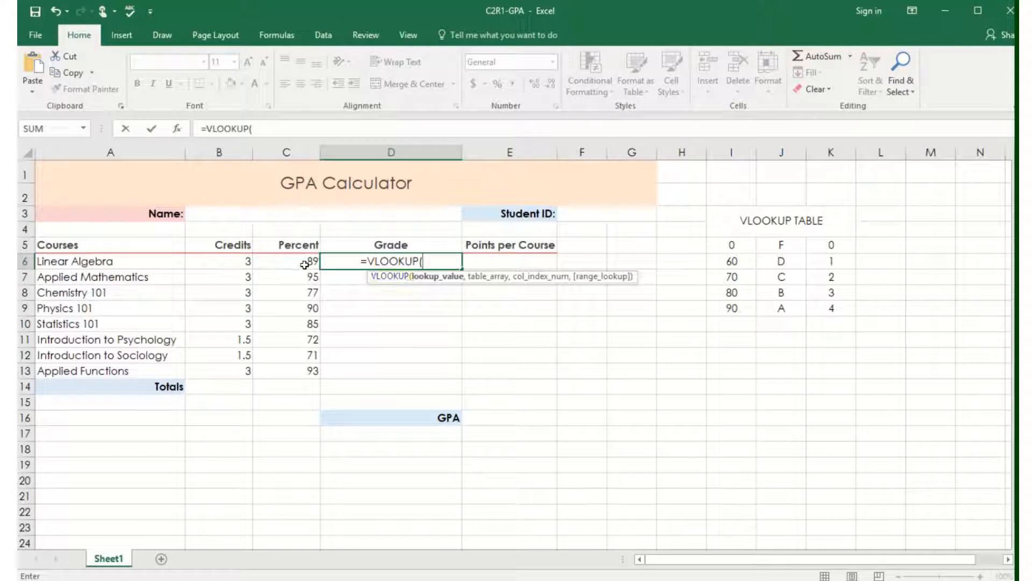
In the D6 Grade VLOOKUP, use C6 as the lookup value and the absolute range $I$5:$K$9 as the table array.
left_click(304, 262)
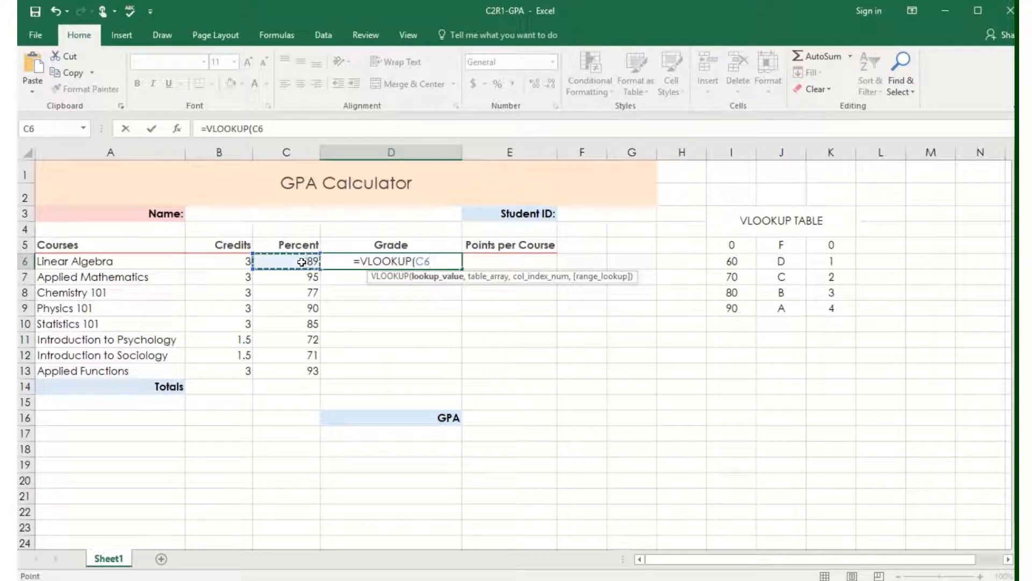
type(",")
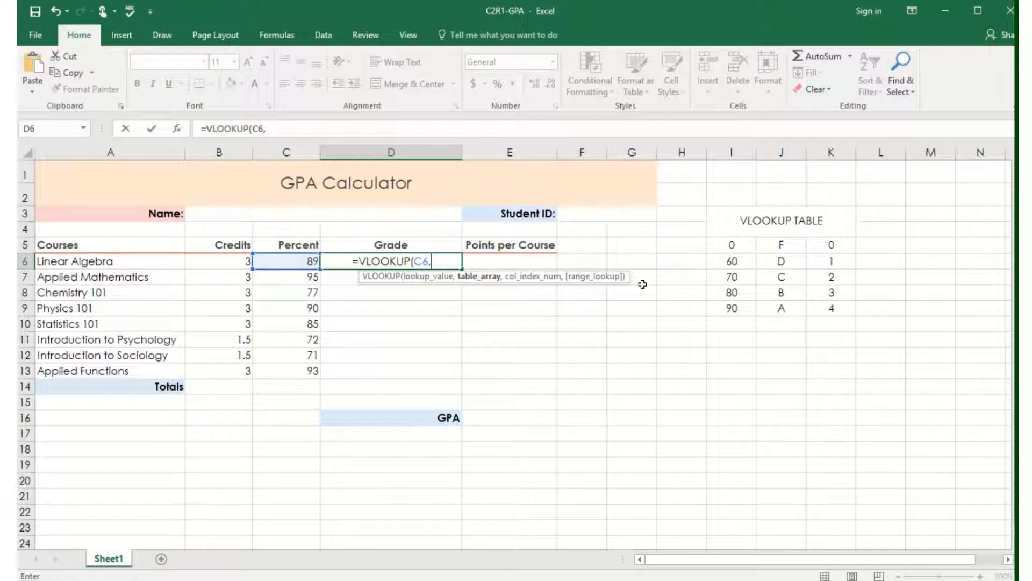
left_click_drag(732, 246, 819, 304)
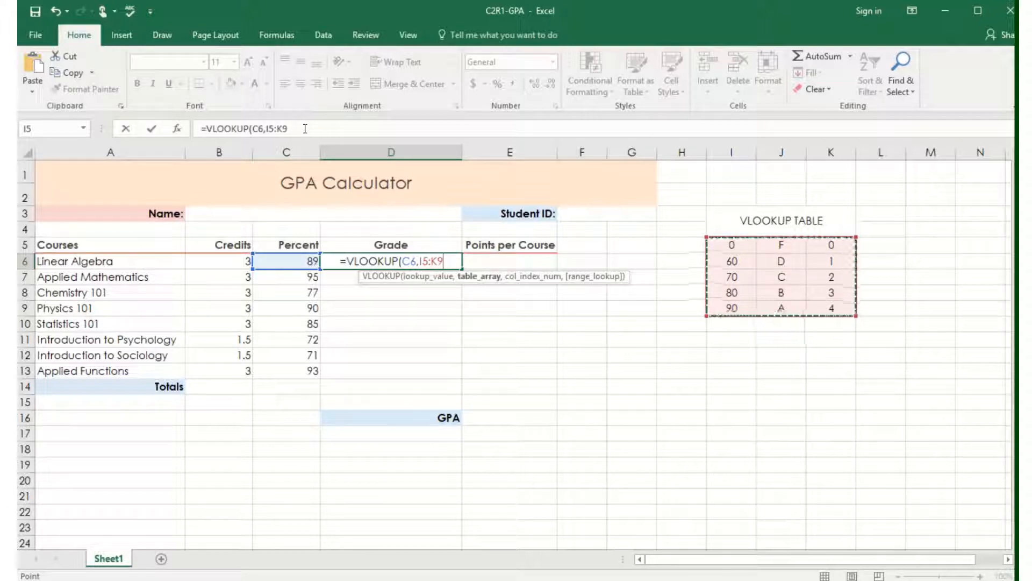
key("F4")
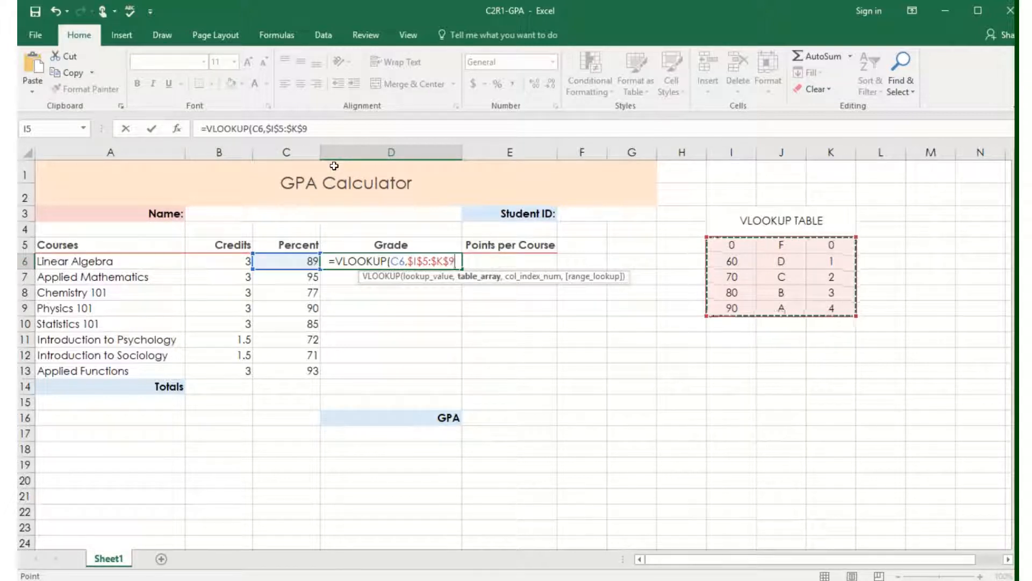
type(",")
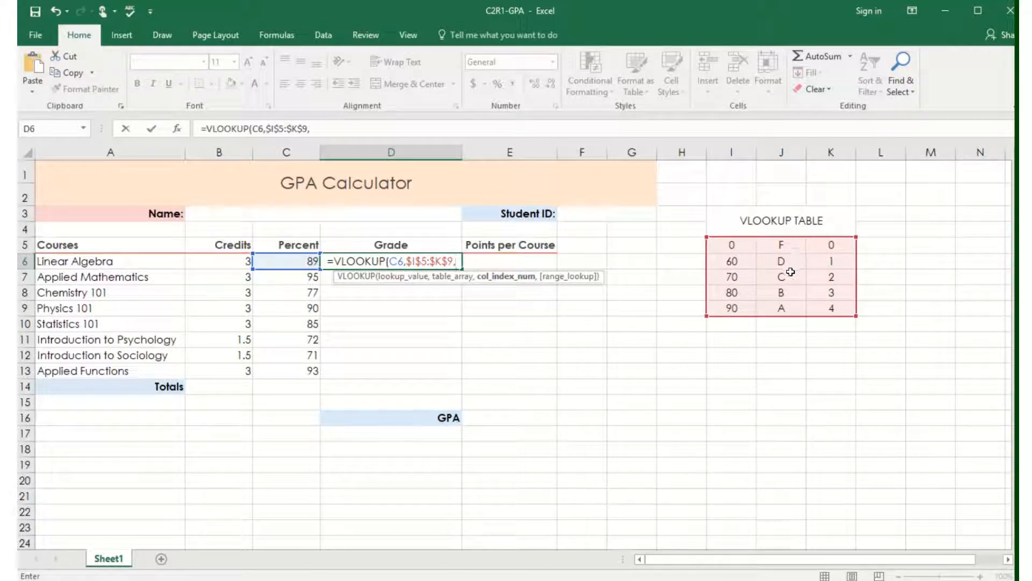
Finish the D6 VLOOKUP with column index 2 and approximate match TRUE, and copy the formula down through D13.
left_click(316, 129)
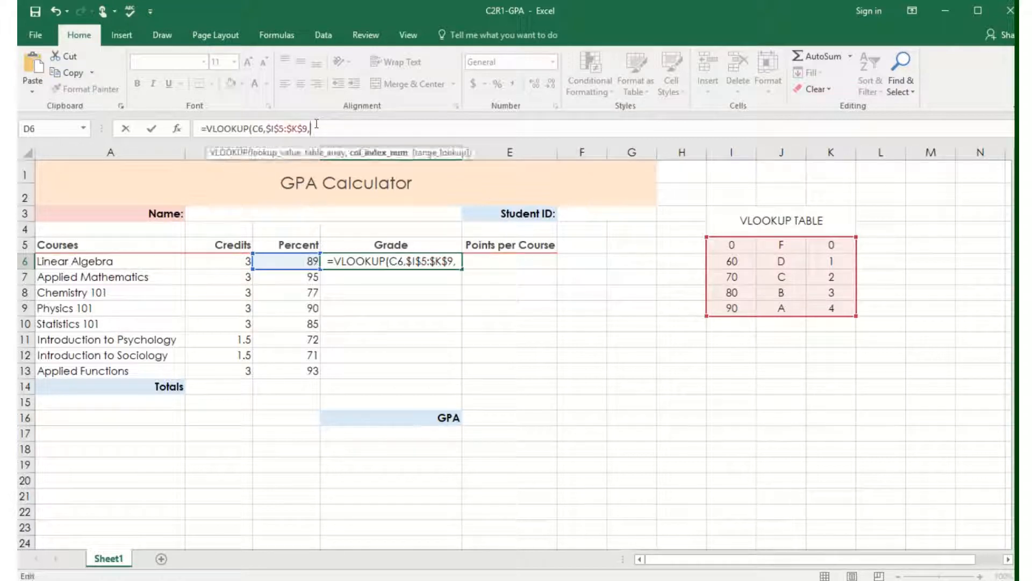
type("2")
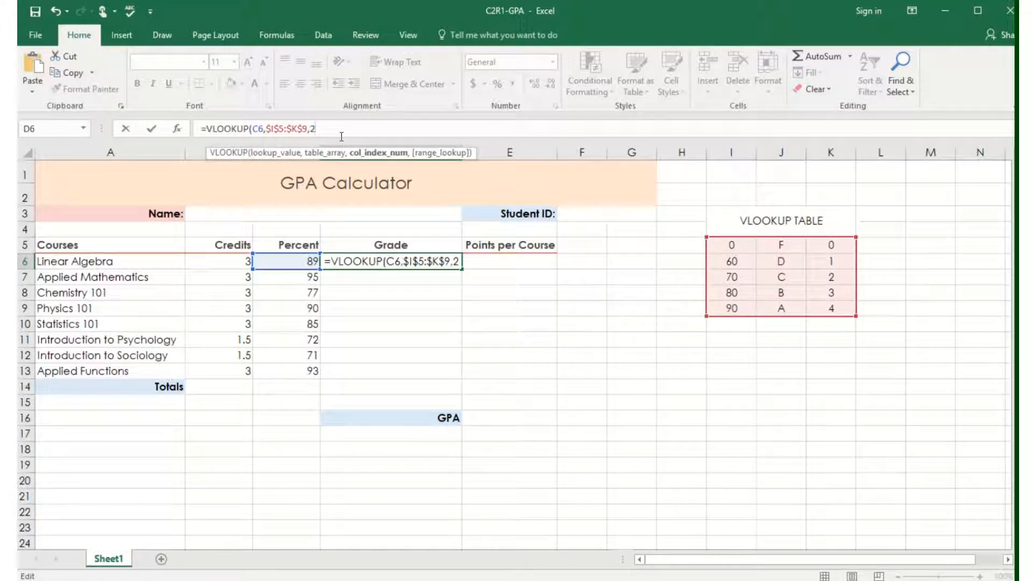
type(",")
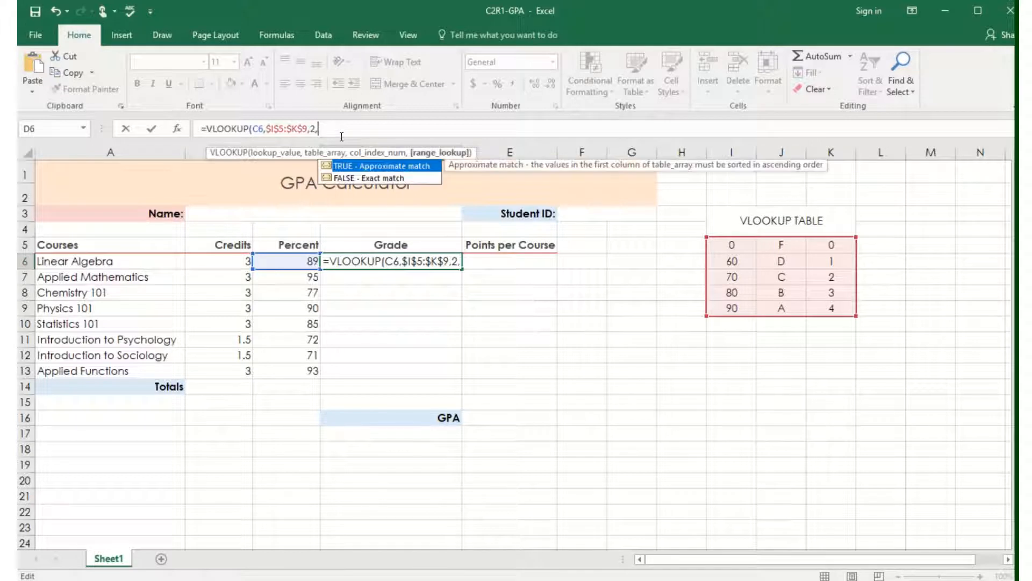
double_click(340, 166)
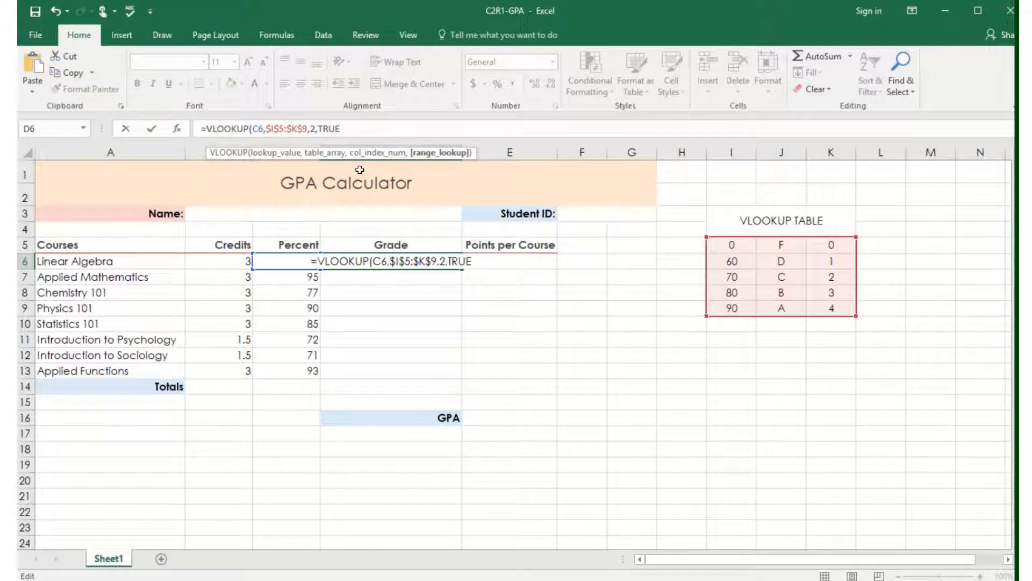
type(")")
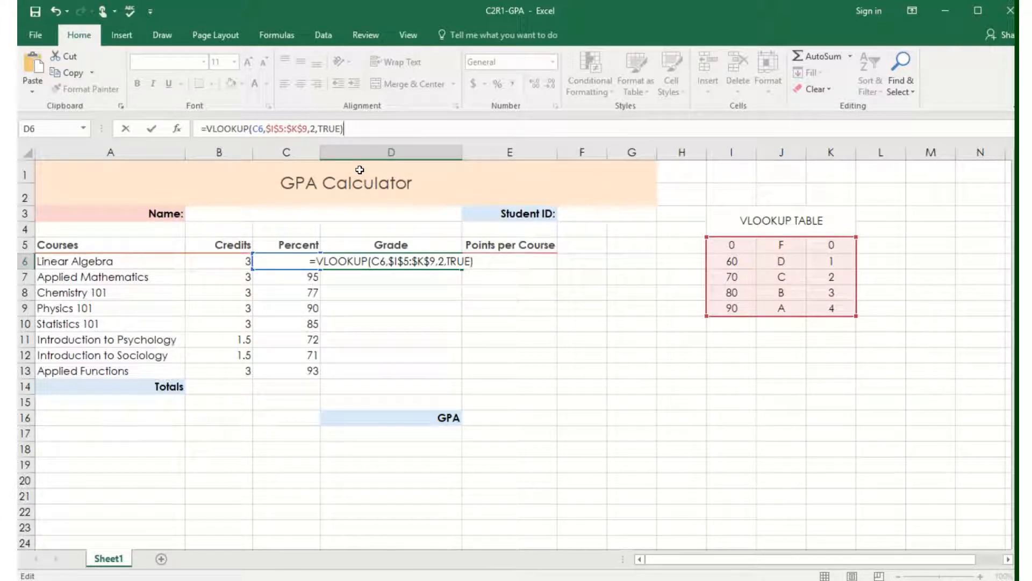
key("Return")
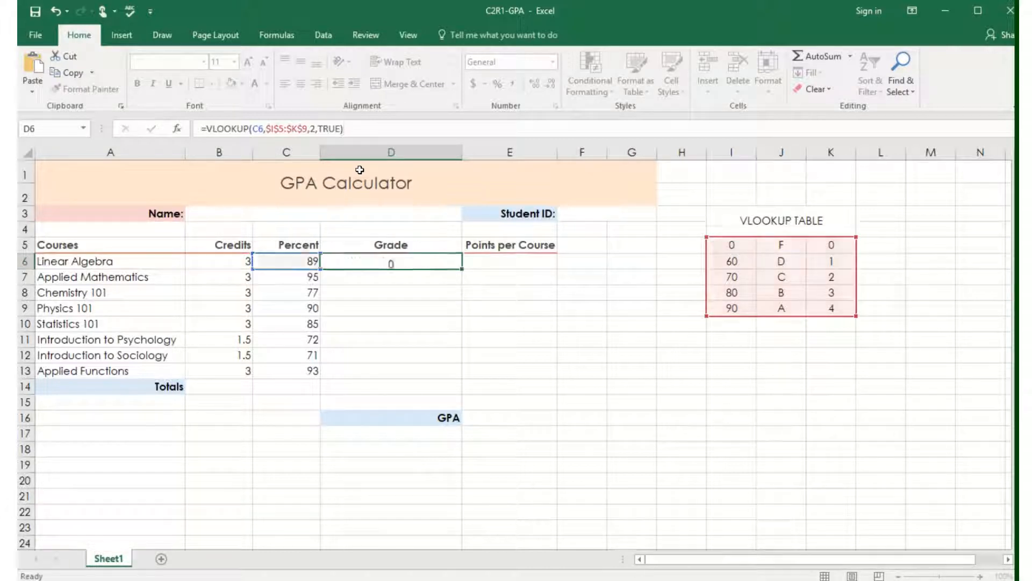
left_click(404, 261)
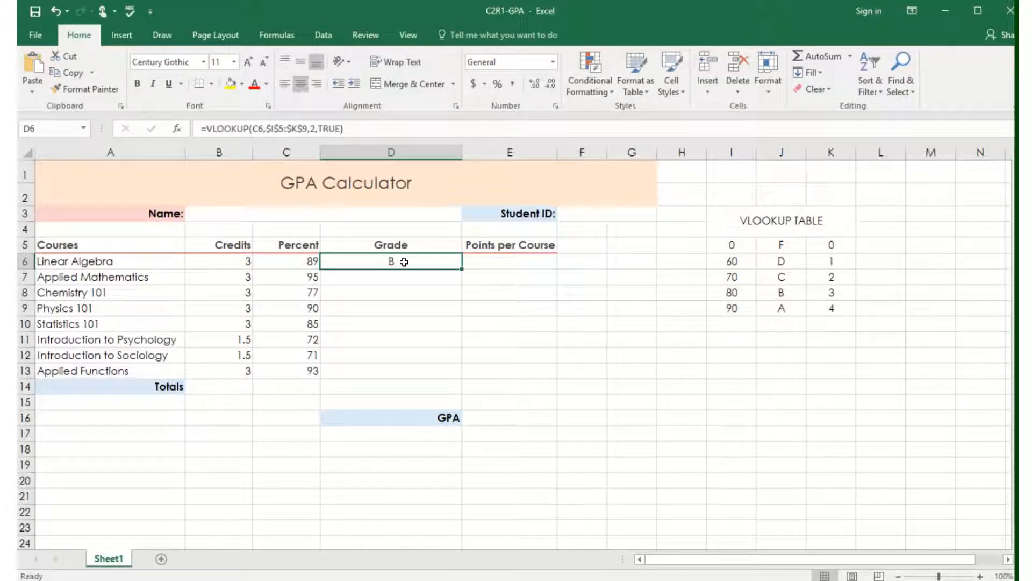
left_click_drag(463, 268, 456, 371)
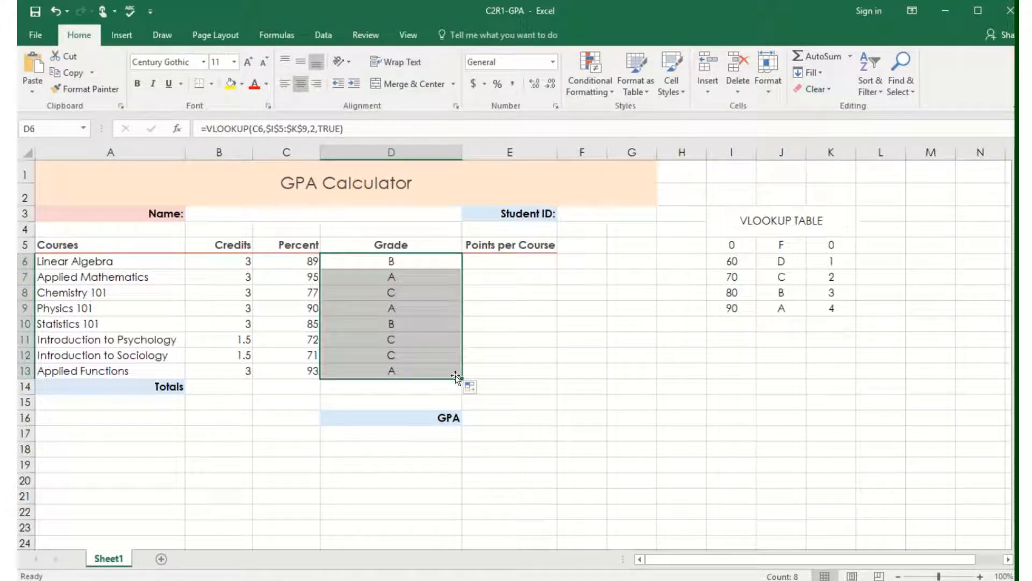
Start a VLOOKUP in E6 under Points per Course with lookup value C6 and the absolute table array $I$5:$K$9.
left_click(501, 260)
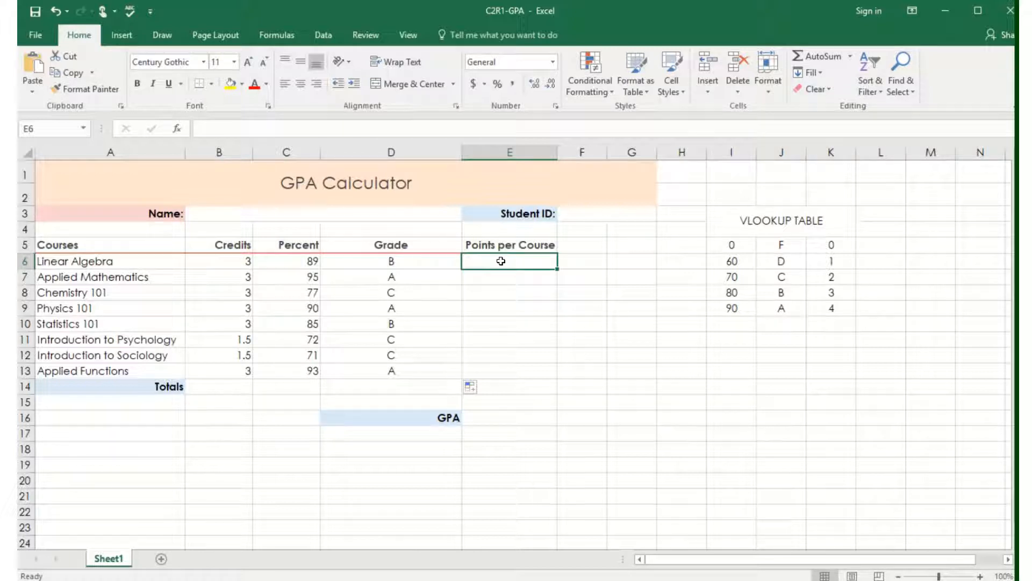
type("=vl")
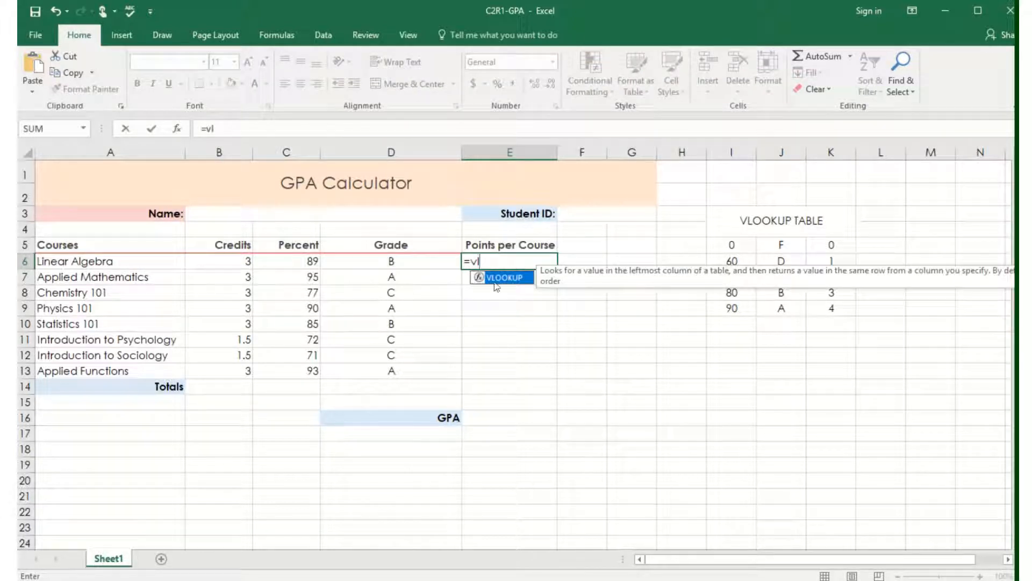
double_click(493, 278)
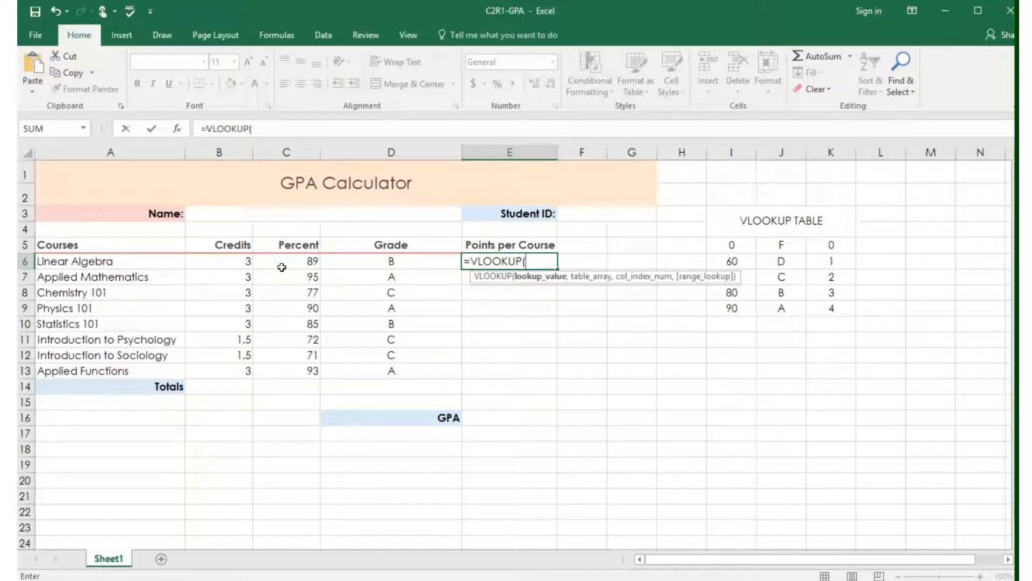
left_click(282, 264)
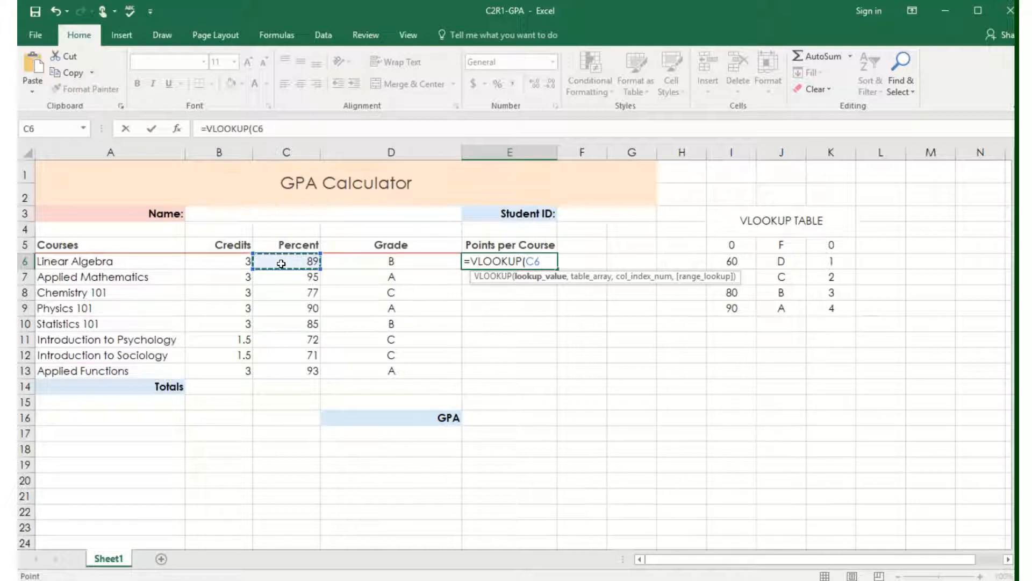
type(",")
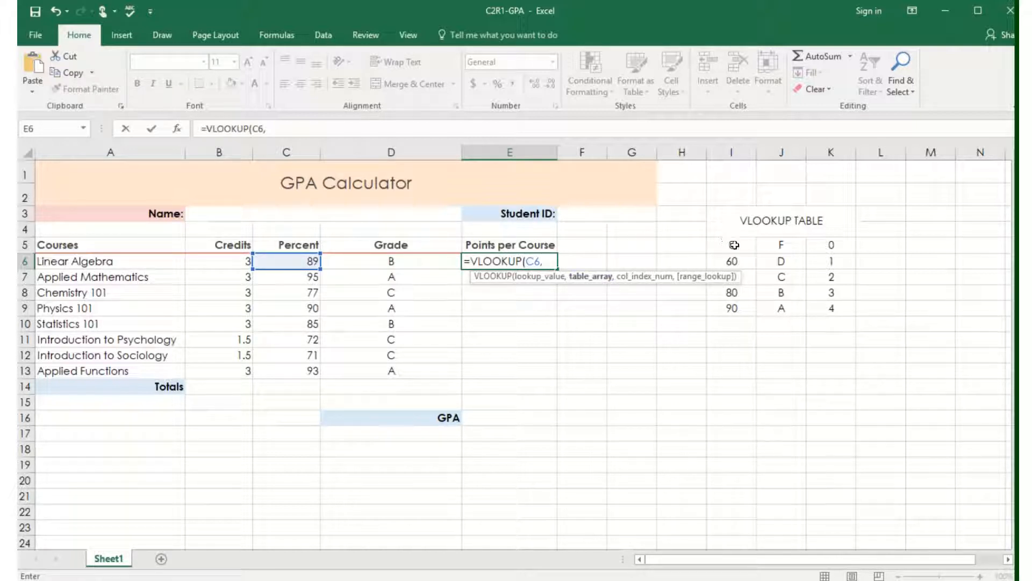
left_click_drag(734, 245, 821, 307)
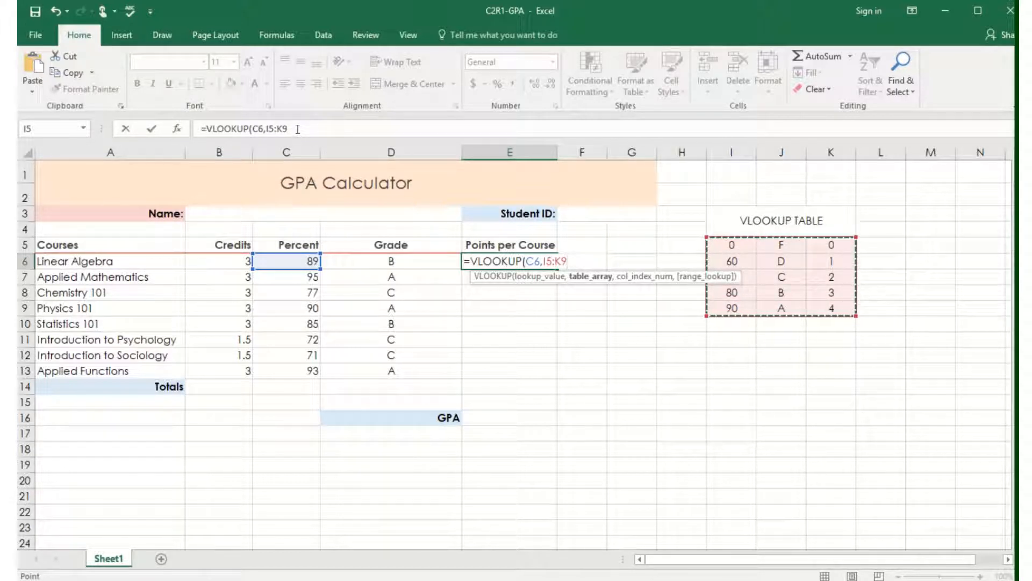
key("F4")
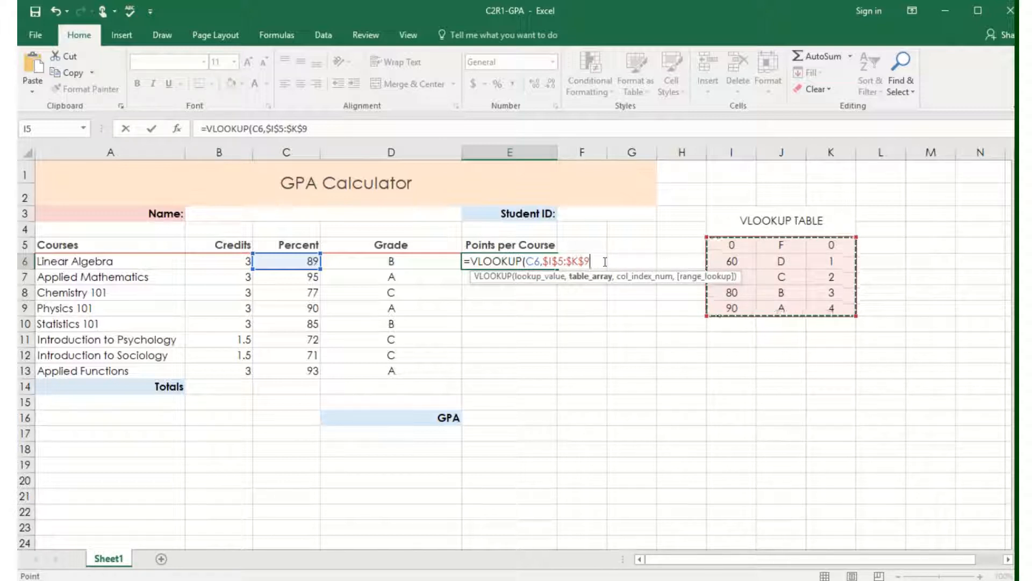
type(",")
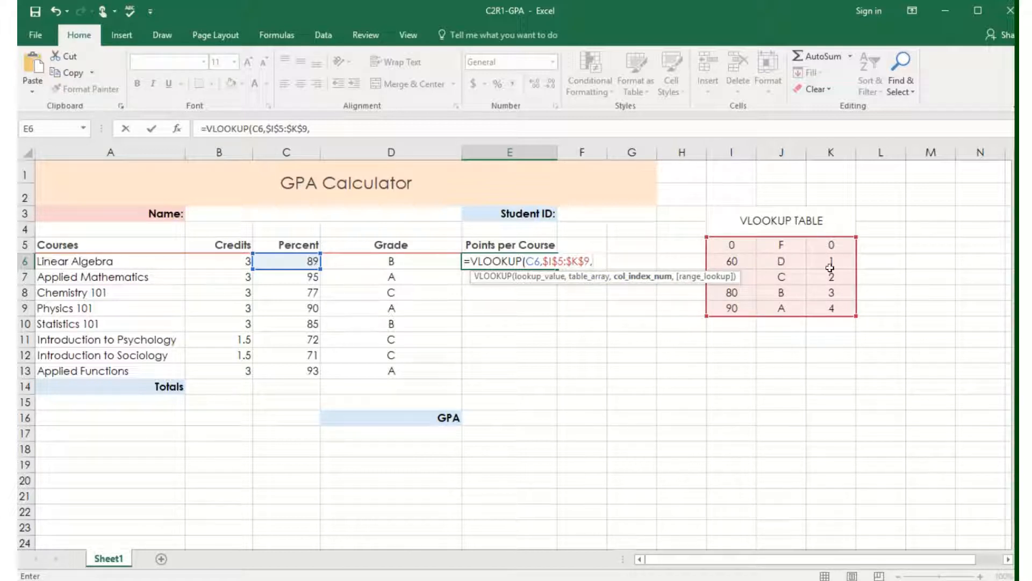
Complete the E6 VLOOKUP with column index 3 and TRUE, multiply it by B6, and copy the formula down through E13.
type("3,")
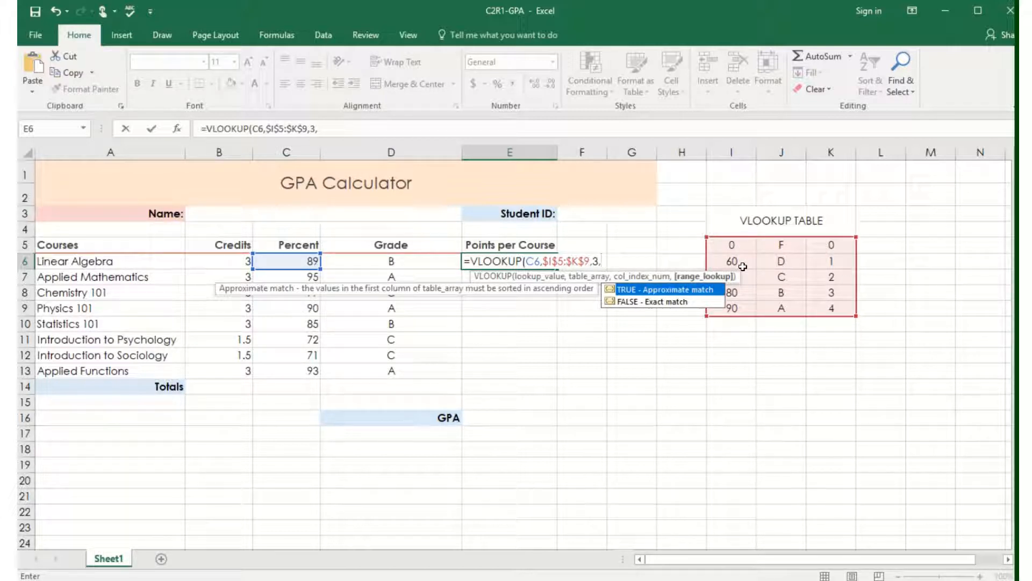
double_click(644, 291)
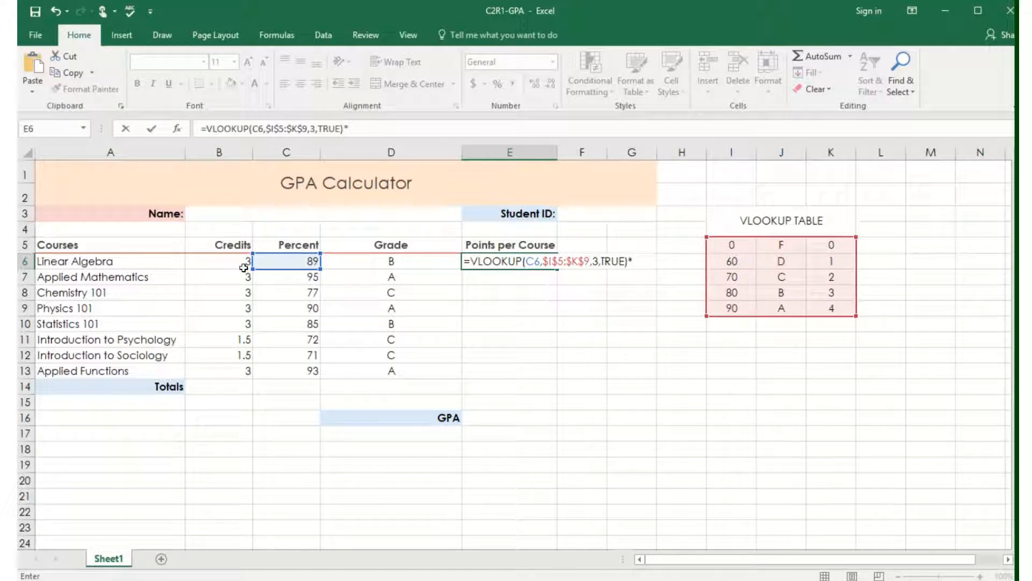
left_click(226, 264)
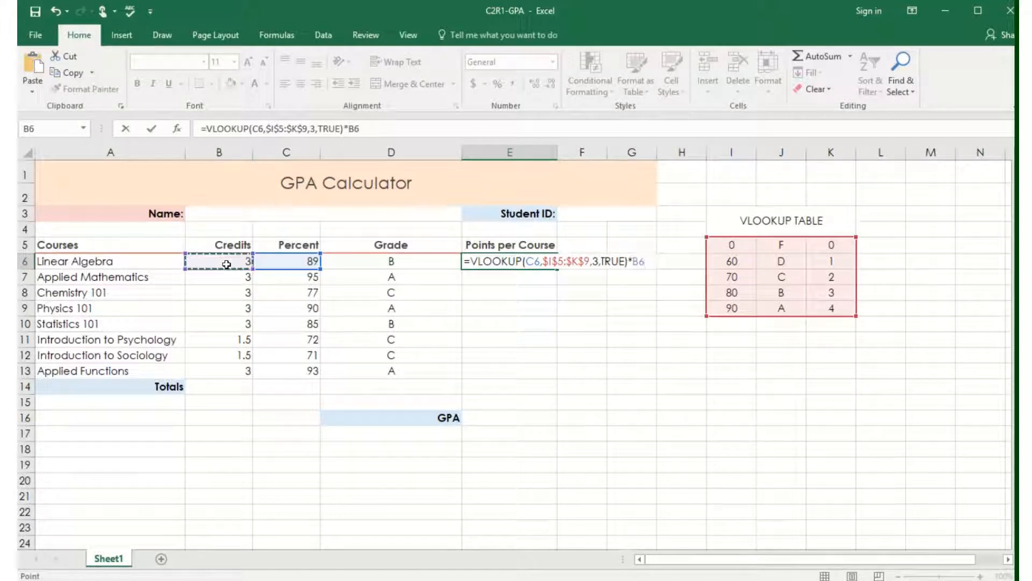
key("Return")
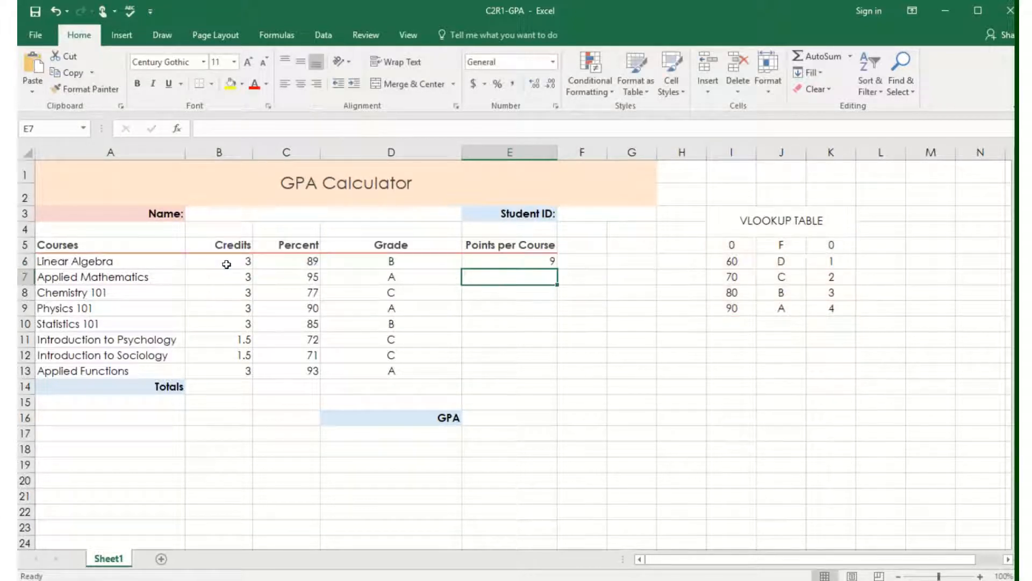
left_click(516, 261)
left_click_drag(558, 269, 557, 378)
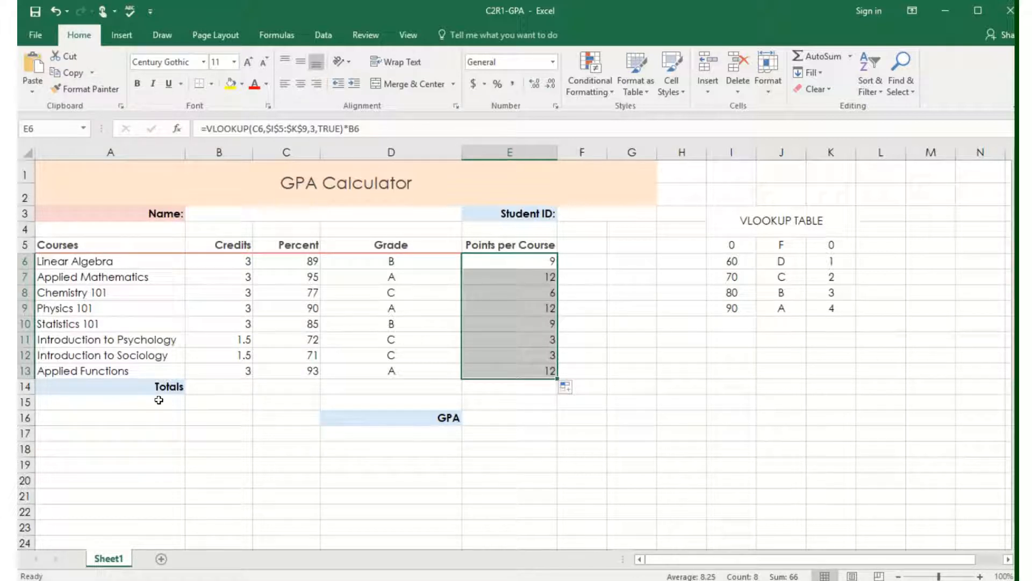
Total the Credits column in B14 and the Points per Course column in E14 with AutoSum.
left_click(214, 386)
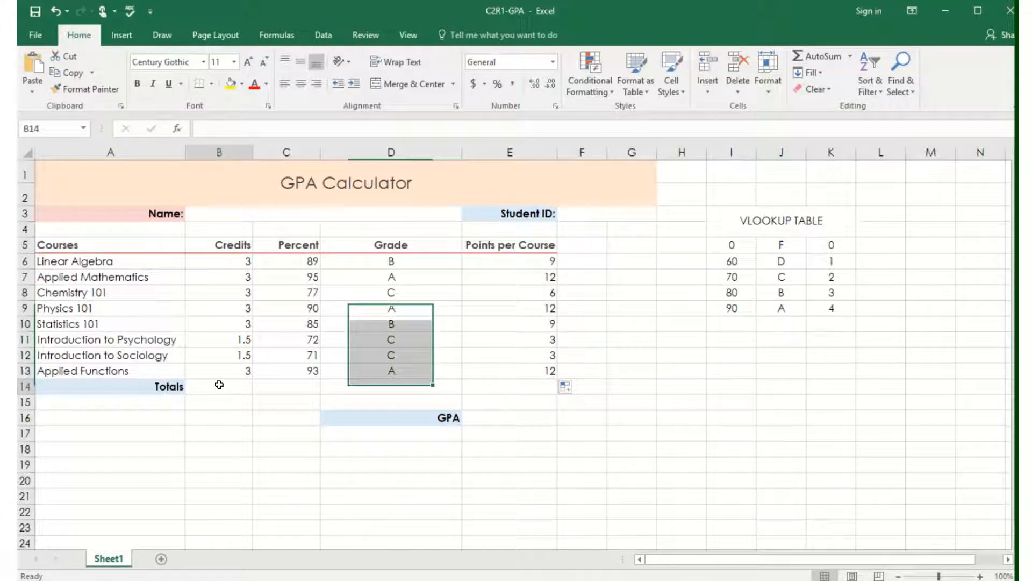
left_click(818, 56)
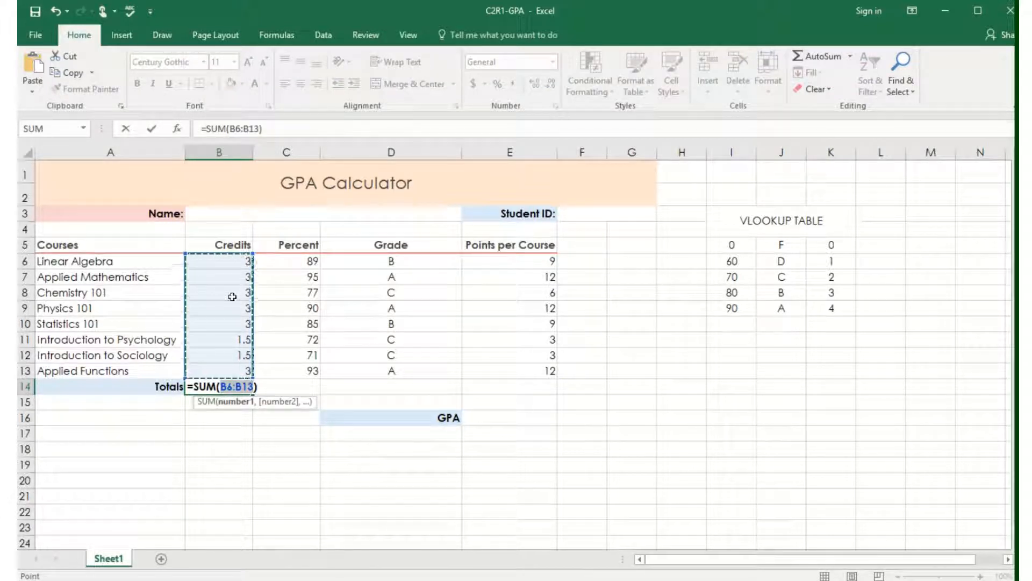
key("Return")
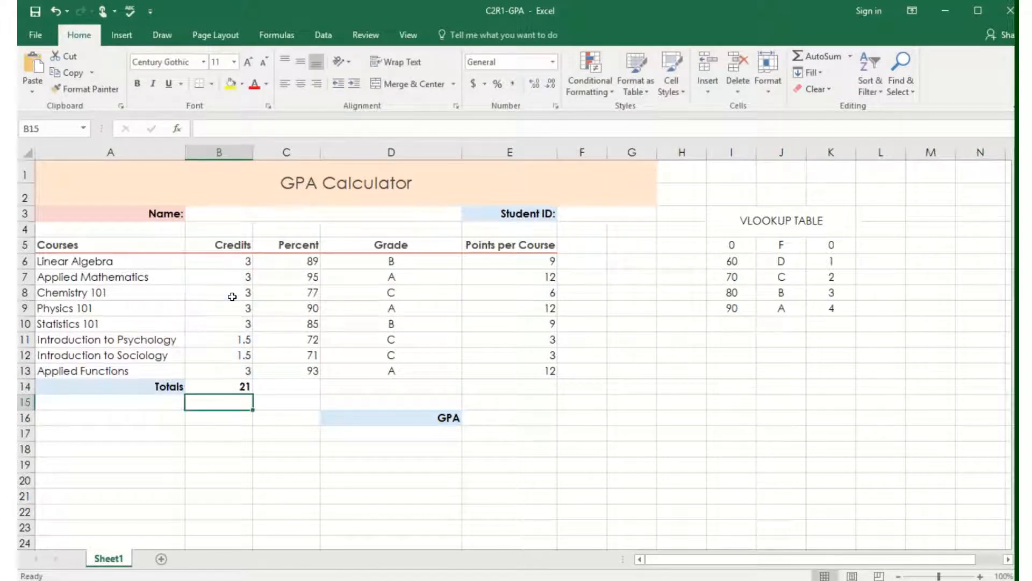
left_click(502, 387)
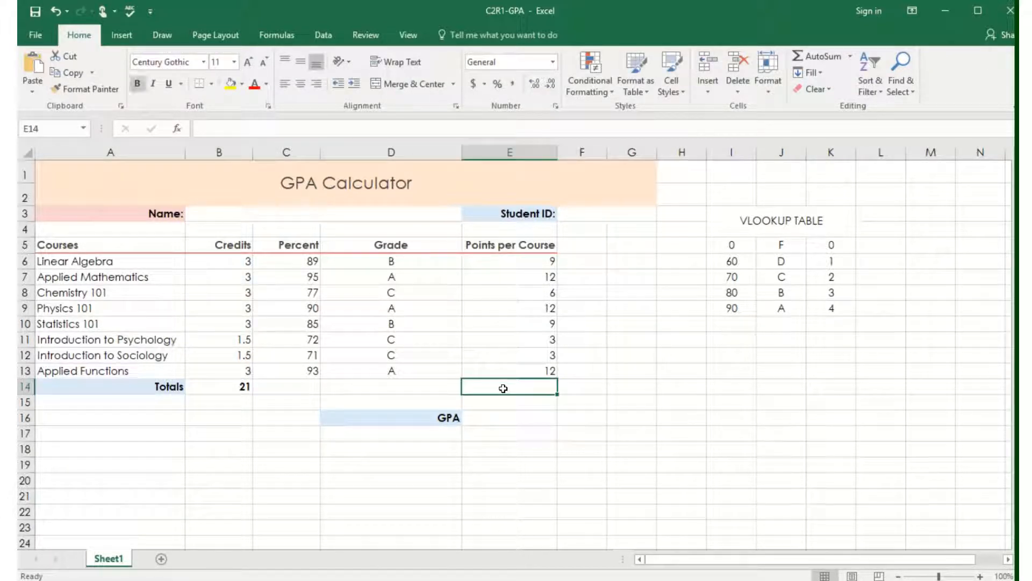
left_click(820, 56)
key("Return")
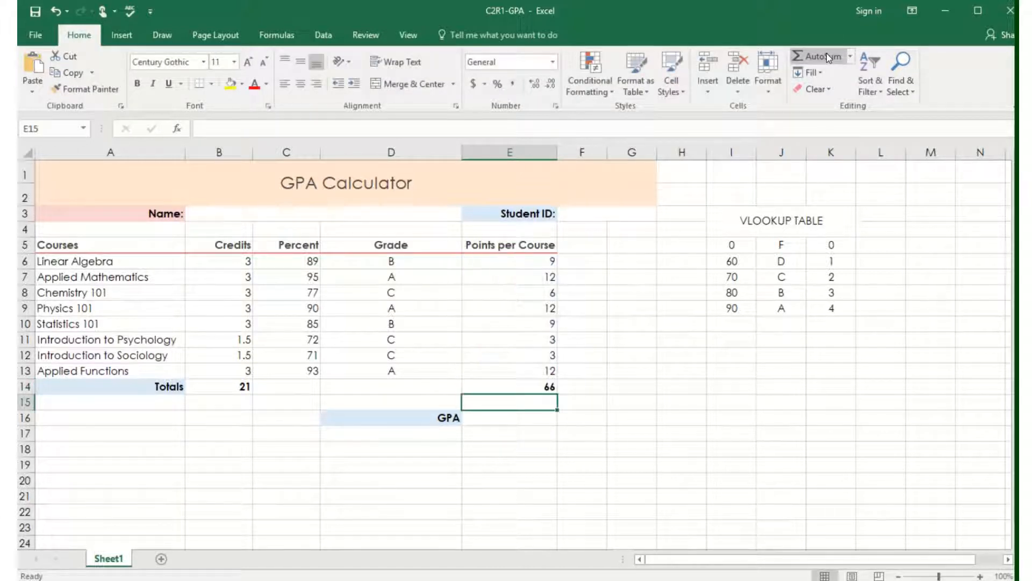
Calculate the GPA in E16 by dividing total points by total credits with the formula =E14/B14.
left_click(502, 418)
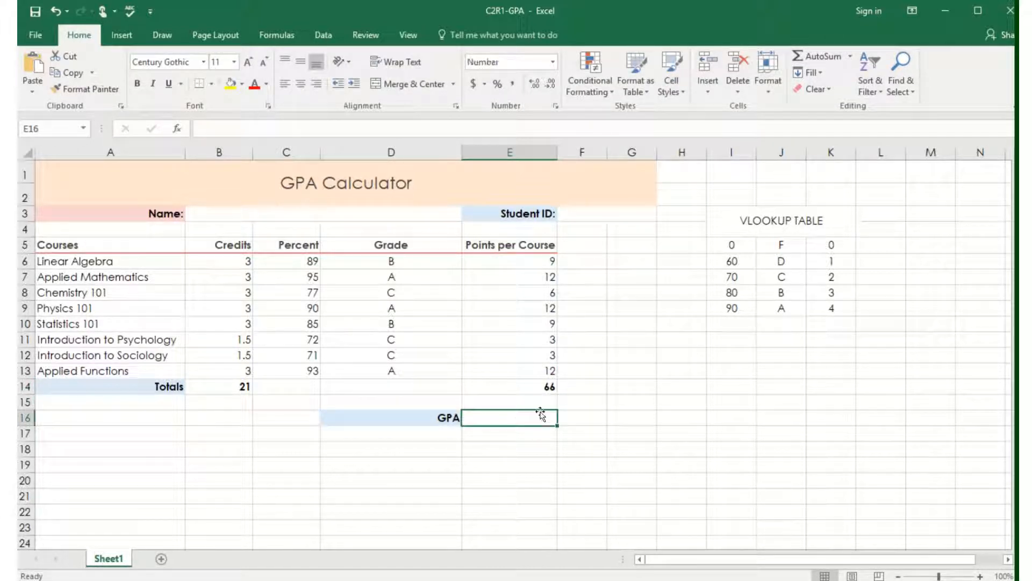
type("=")
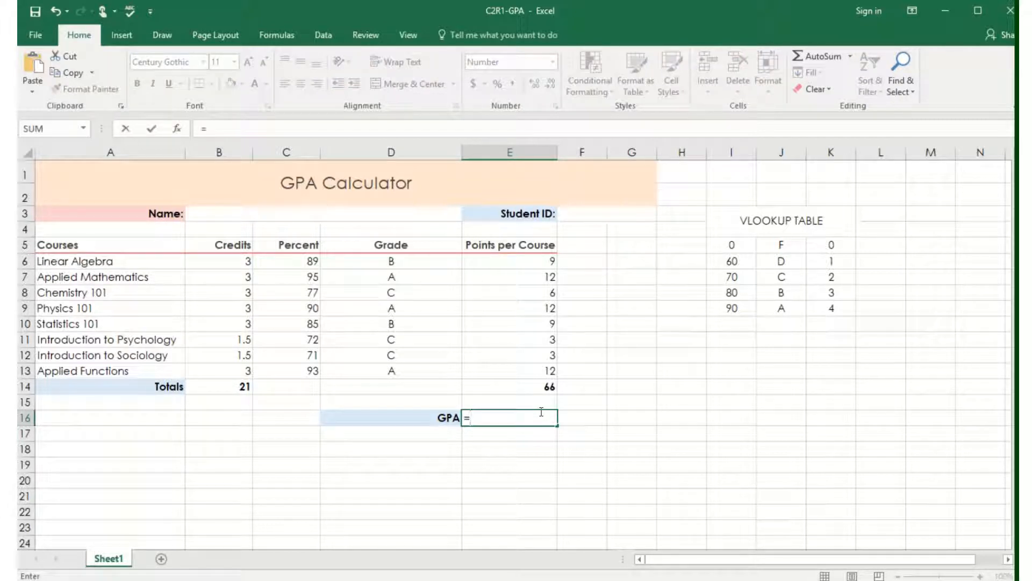
left_click(529, 373)
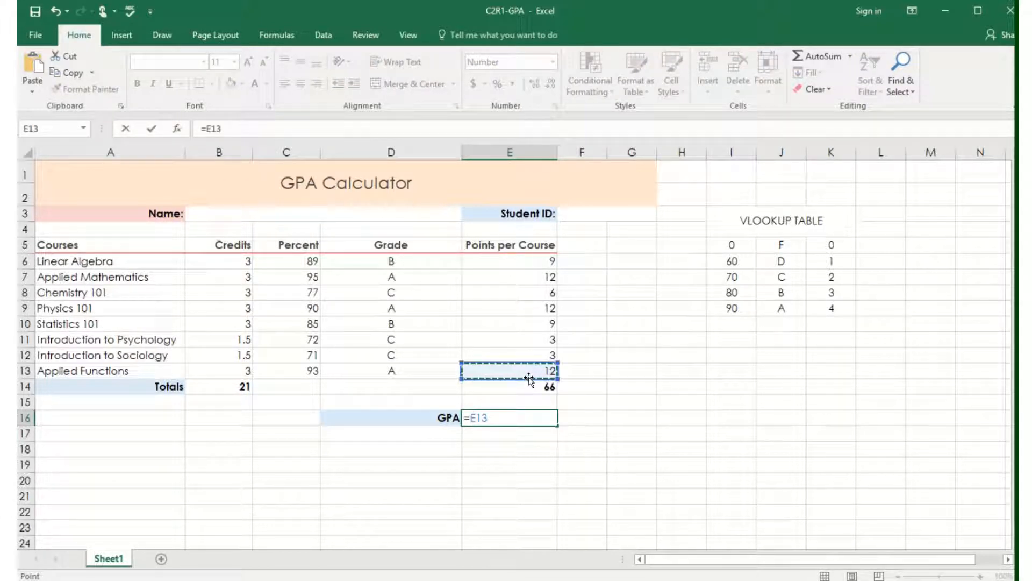
left_click(528, 386)
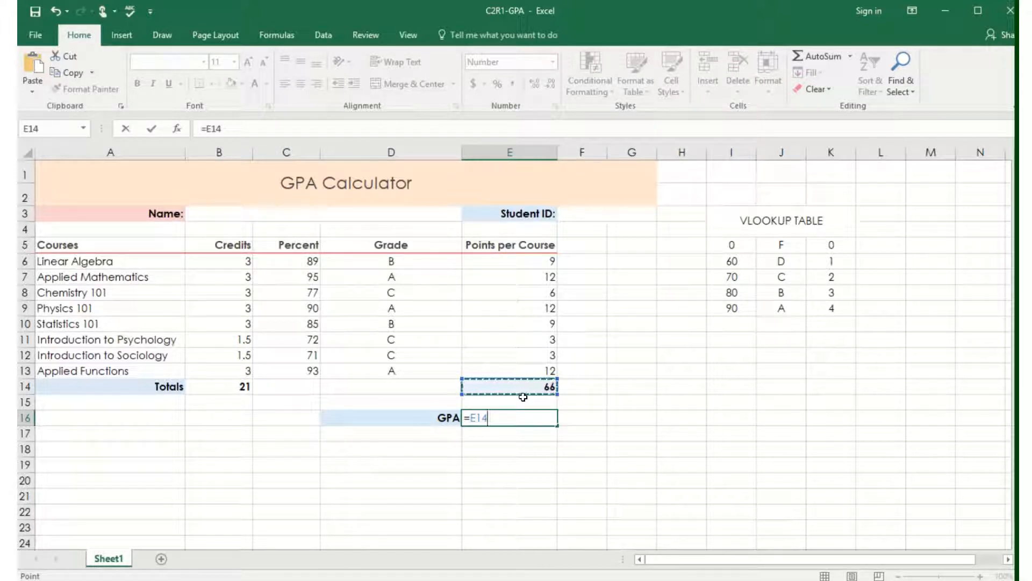
type("/")
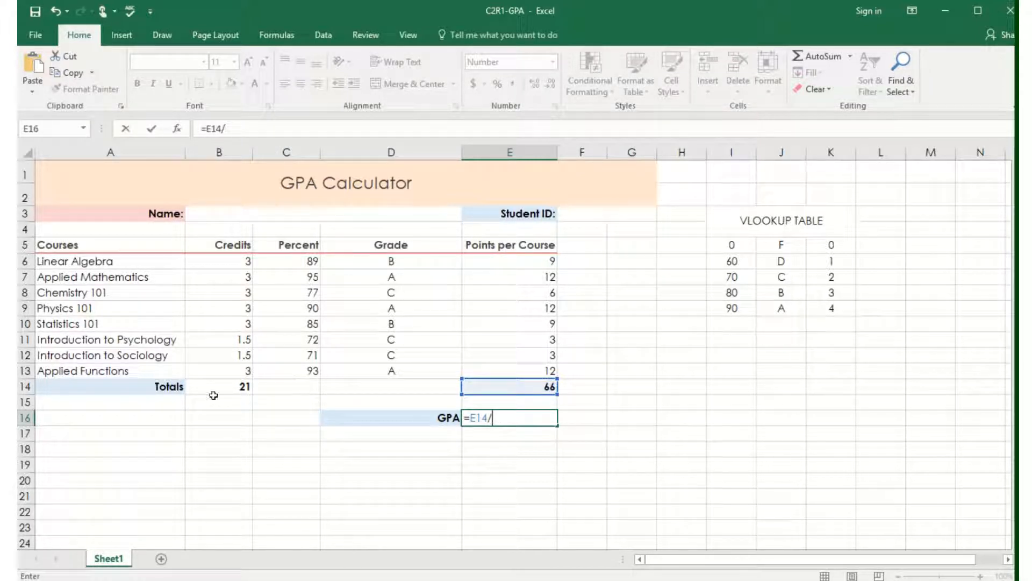
left_click(225, 382)
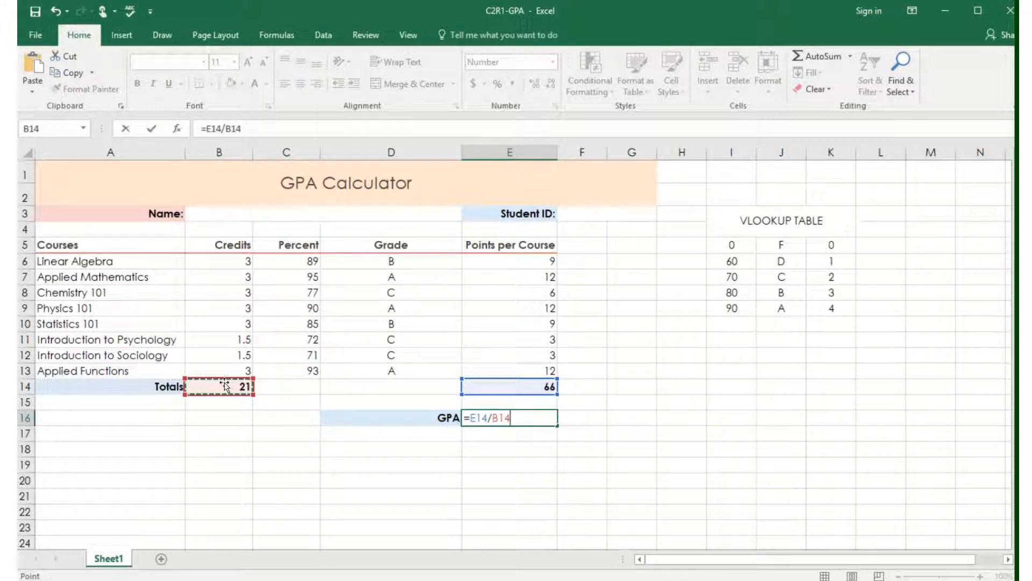
key("Return")
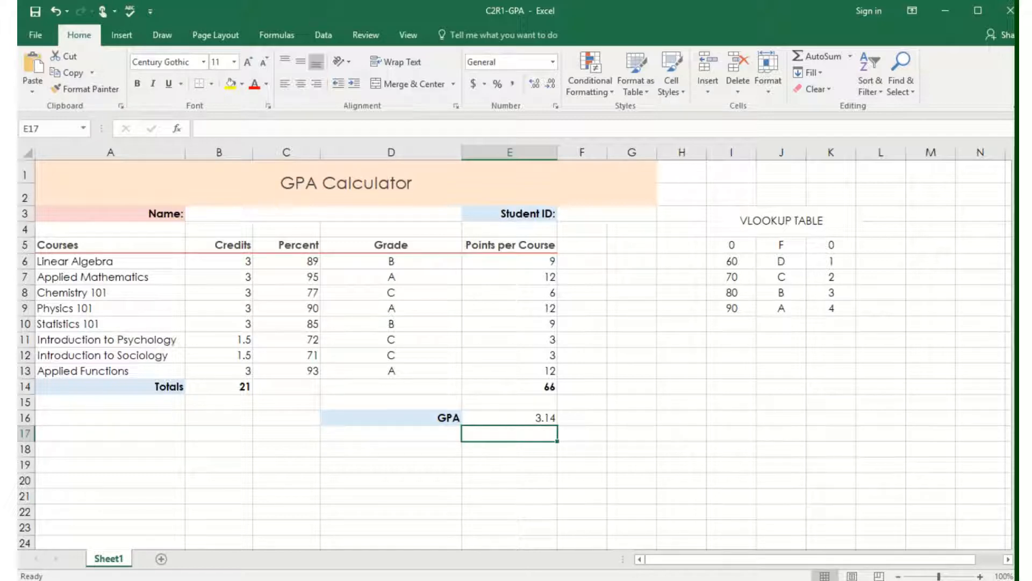
mouse_move(500, 11)
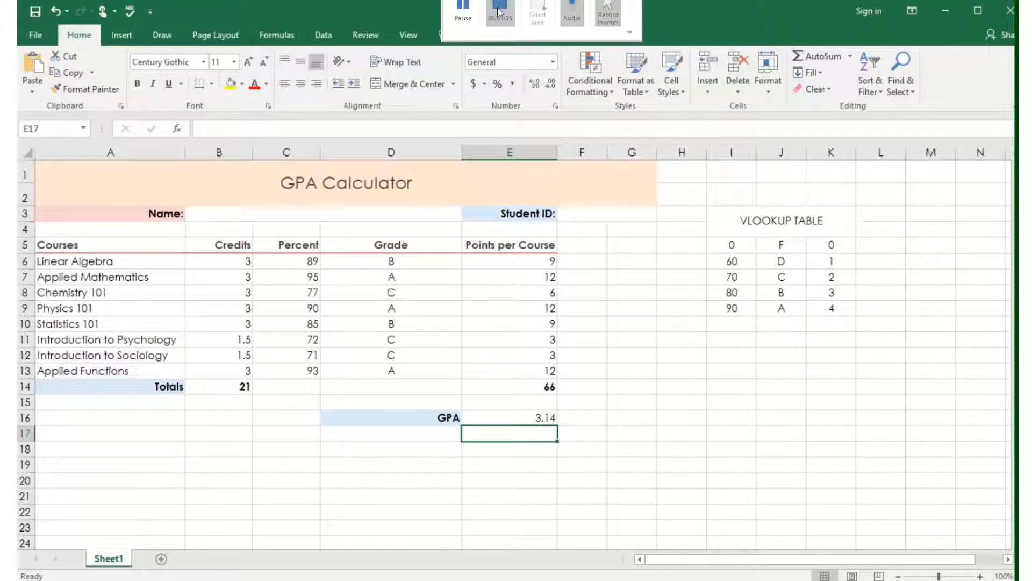
left_click(500, 10)
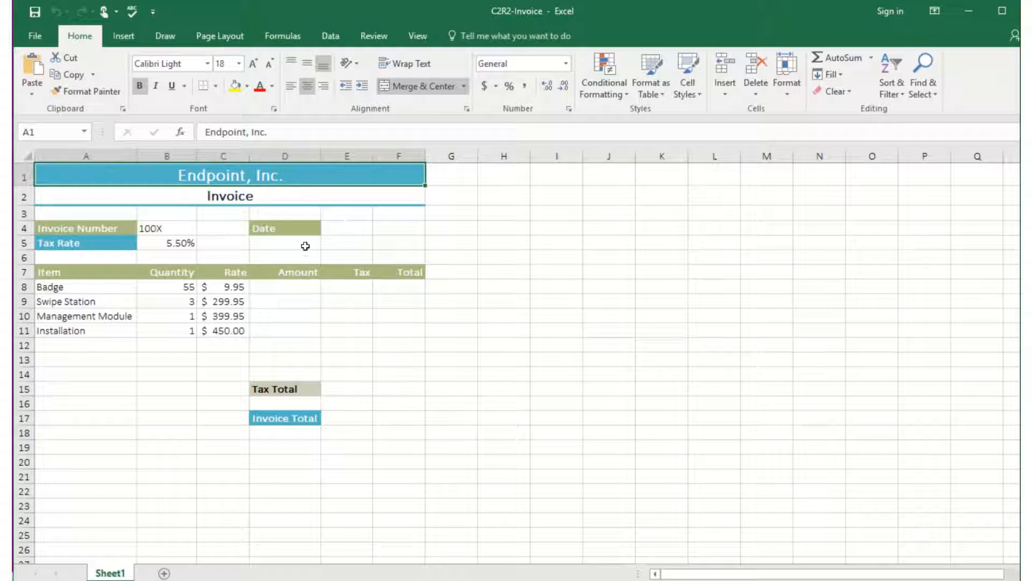
Enter the current date in E4 of the C2R2-Invoice workbook with the formula =TODAY().
left_click(339, 225)
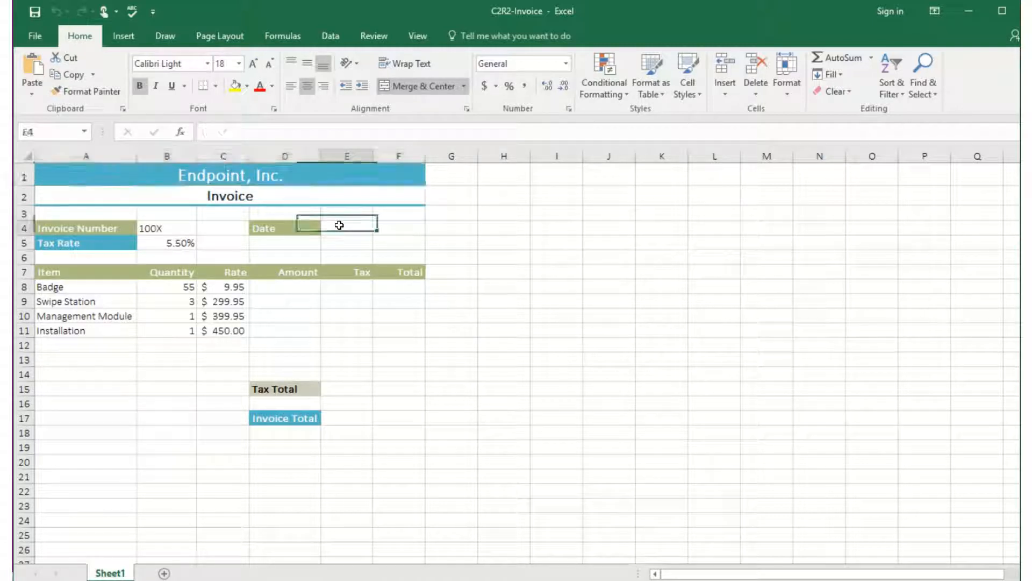
type("=t")
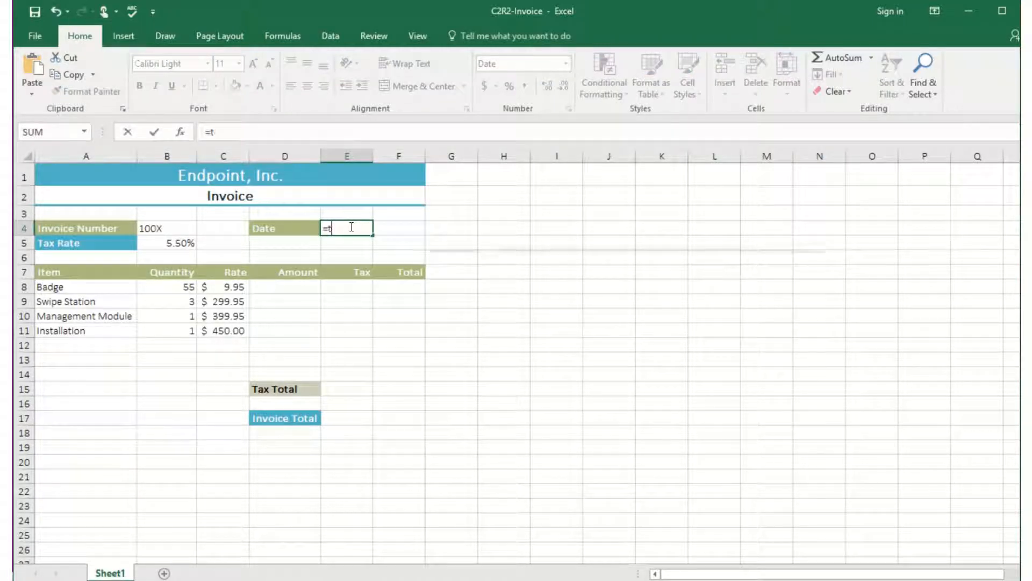
type("oday()")
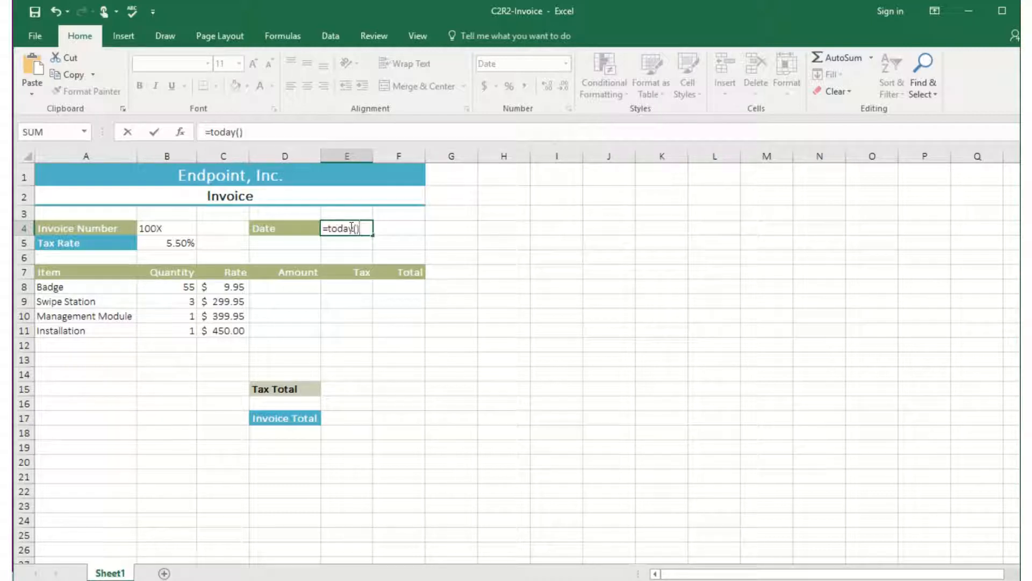
key("Return")
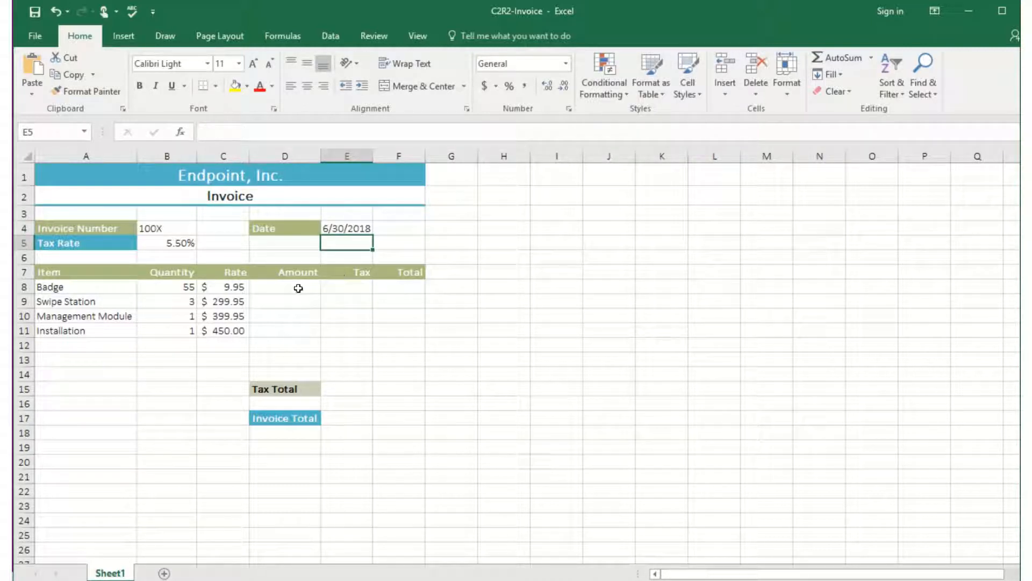
Calculate the Badge amount in D8 with =B8*C8 and copy the formula down through D11.
left_click(297, 286)
type("=")
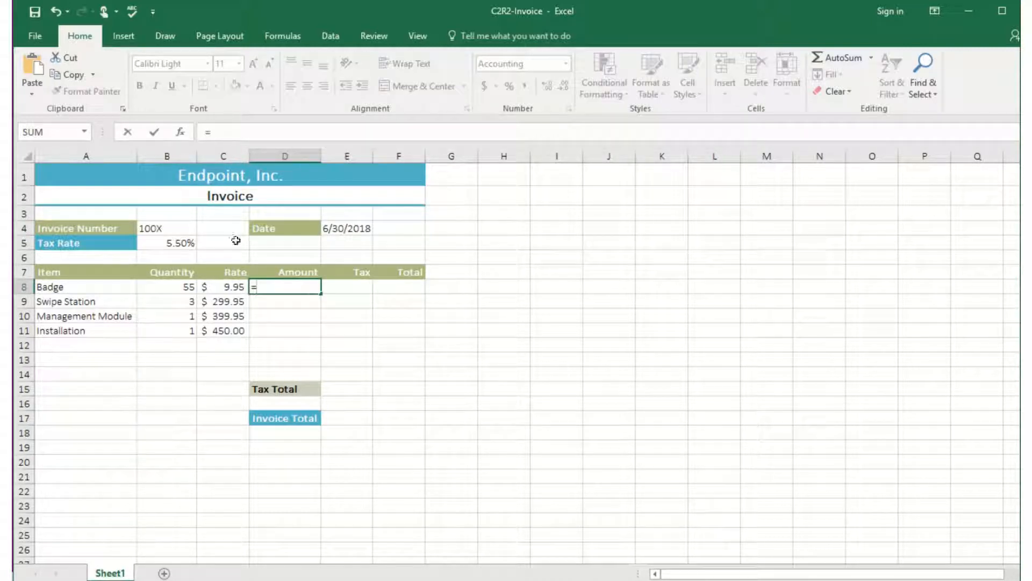
left_click(180, 286)
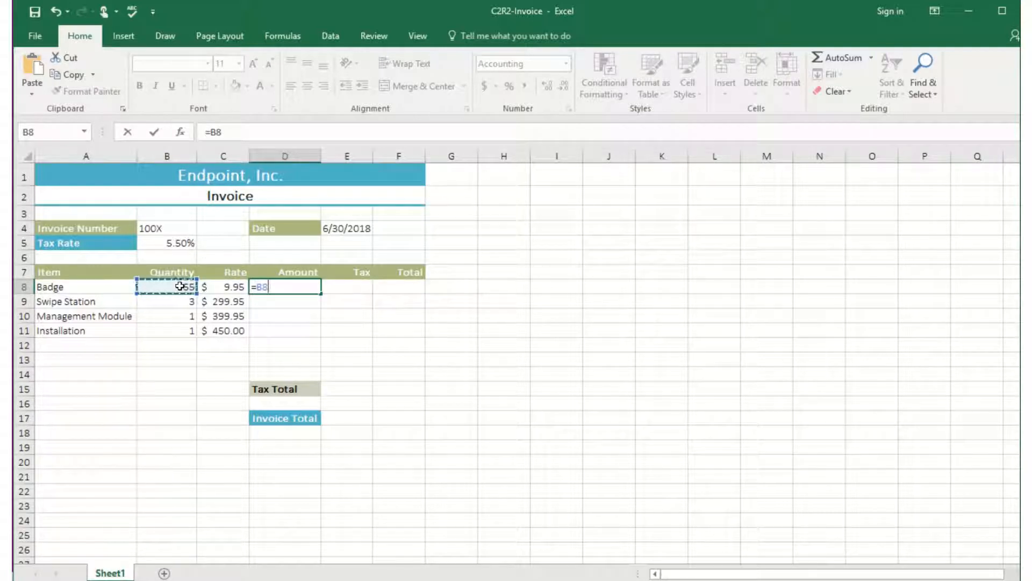
type("*")
left_click(215, 286)
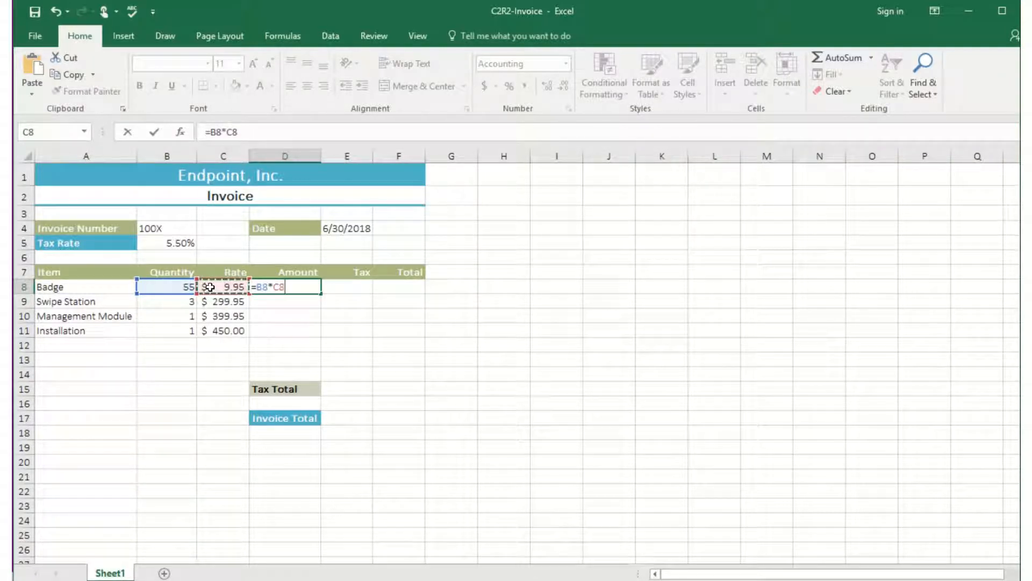
key("Return")
left_click(269, 287)
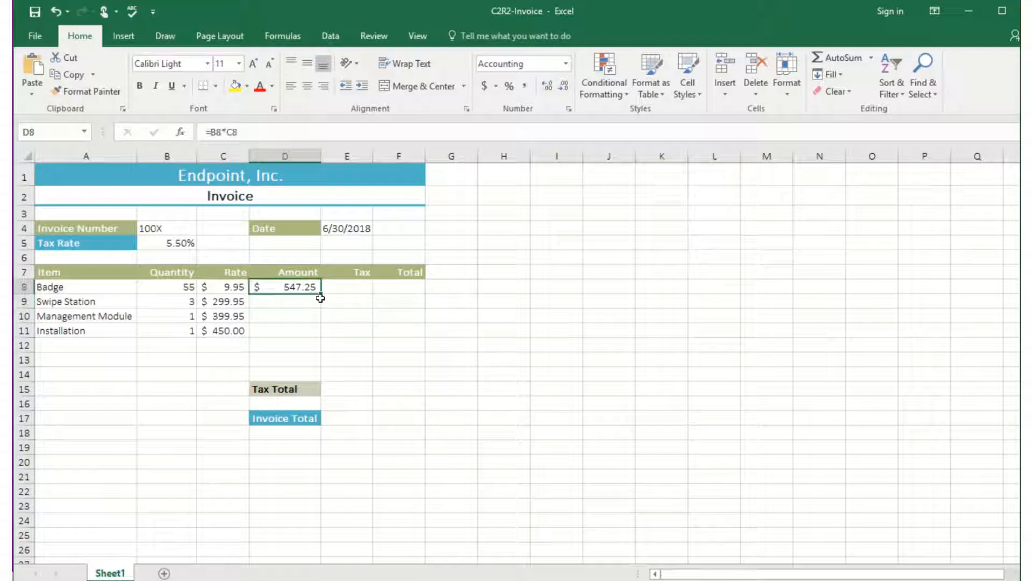
left_click_drag(321, 293, 315, 331)
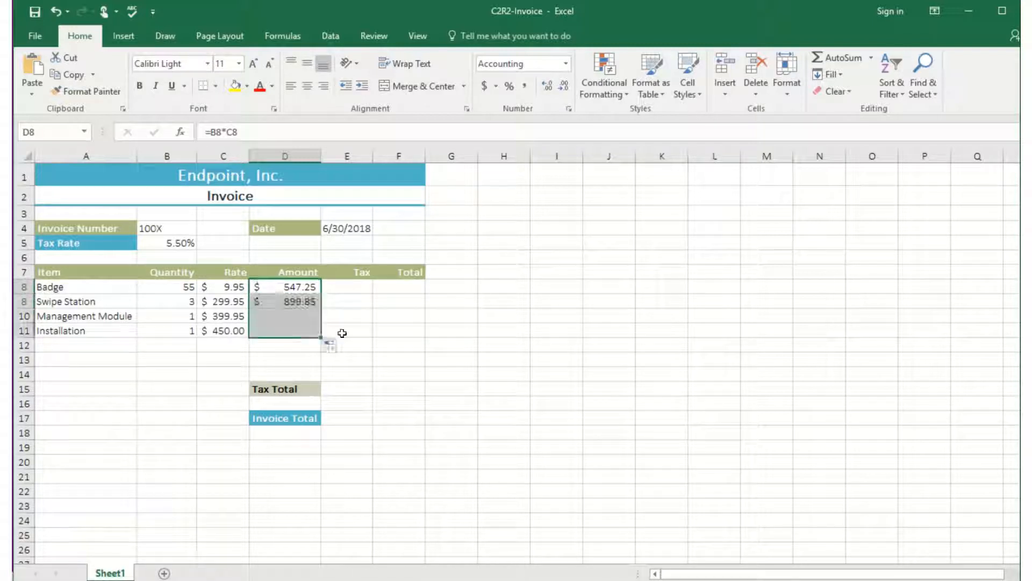
Calculate the Badge tax in E8 with =D8*$B$5, keeping the tax rate absolute, and copy the formula down through E11.
left_click(358, 287)
type("=")
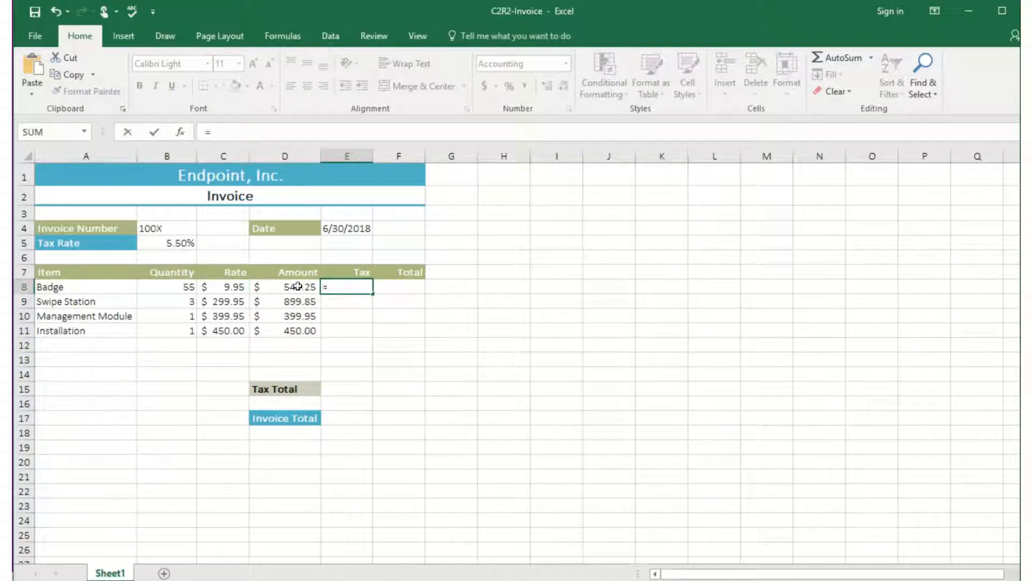
left_click(297, 287)
type("*")
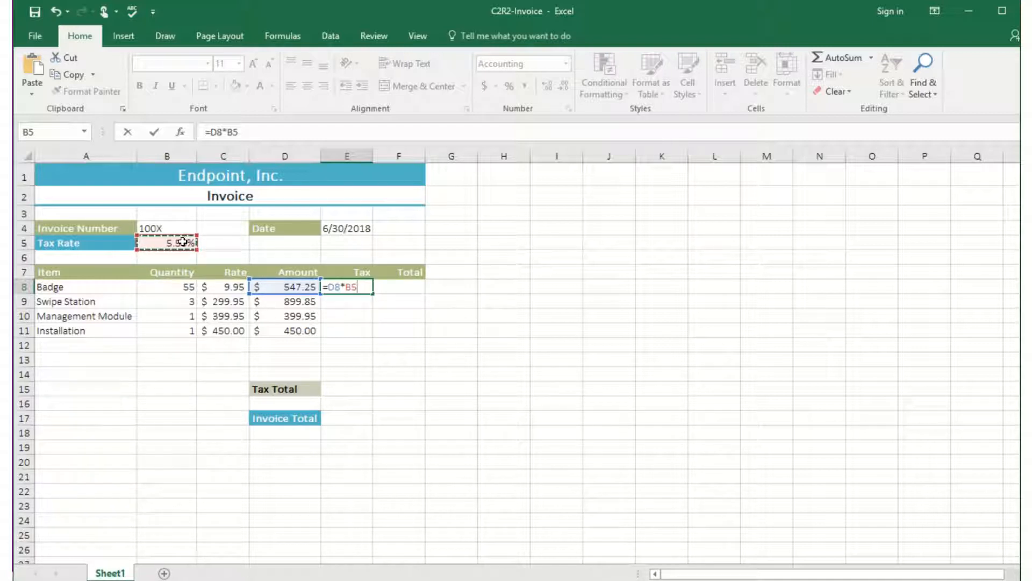
key("F4")
key("Return")
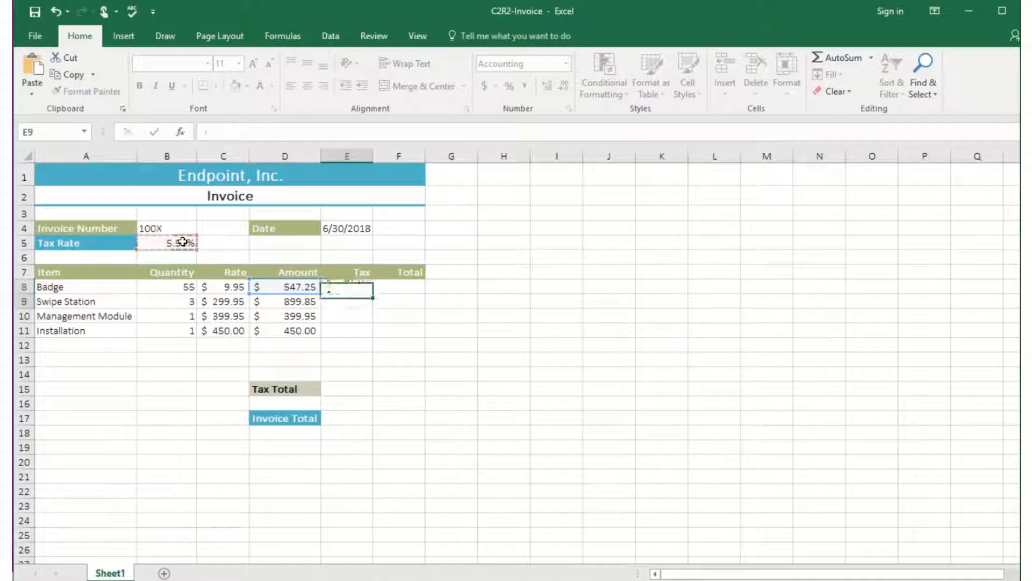
left_click(355, 286)
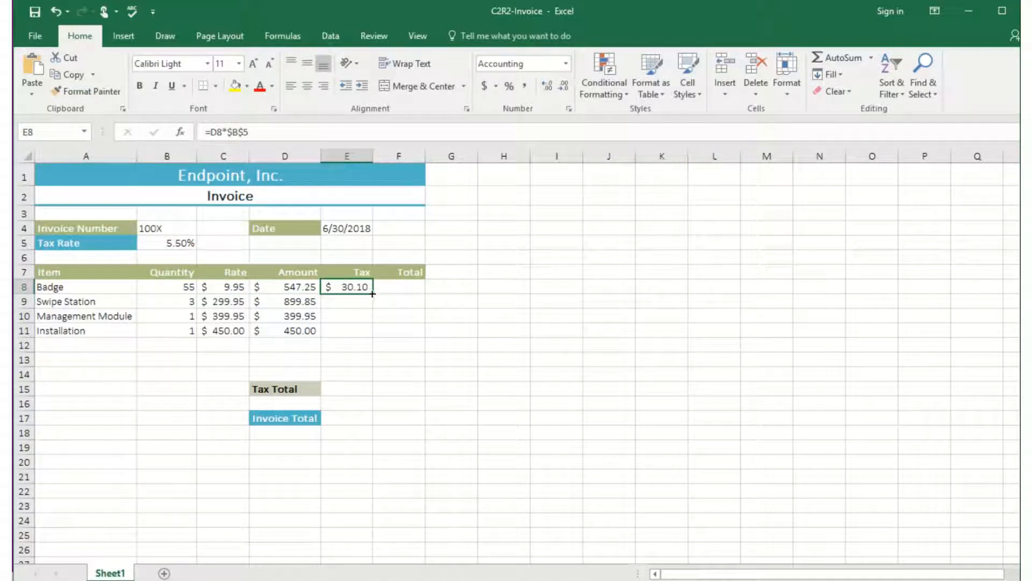
left_click_drag(373, 293, 370, 334)
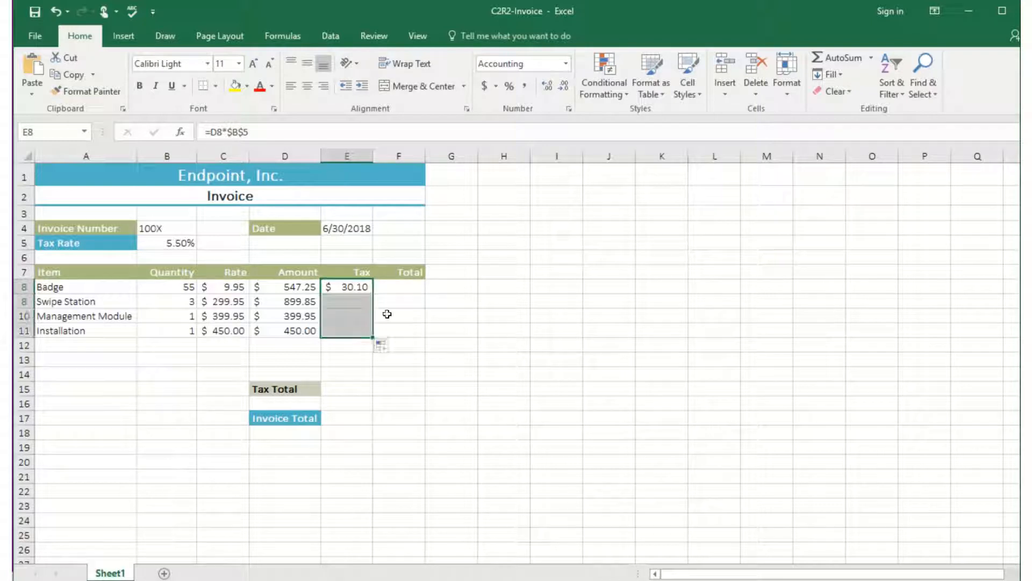
Add amount and tax for Badge in F8 with =SUM(D8:E8) and copy the formula down through F11.
left_click(410, 283)
type("=")
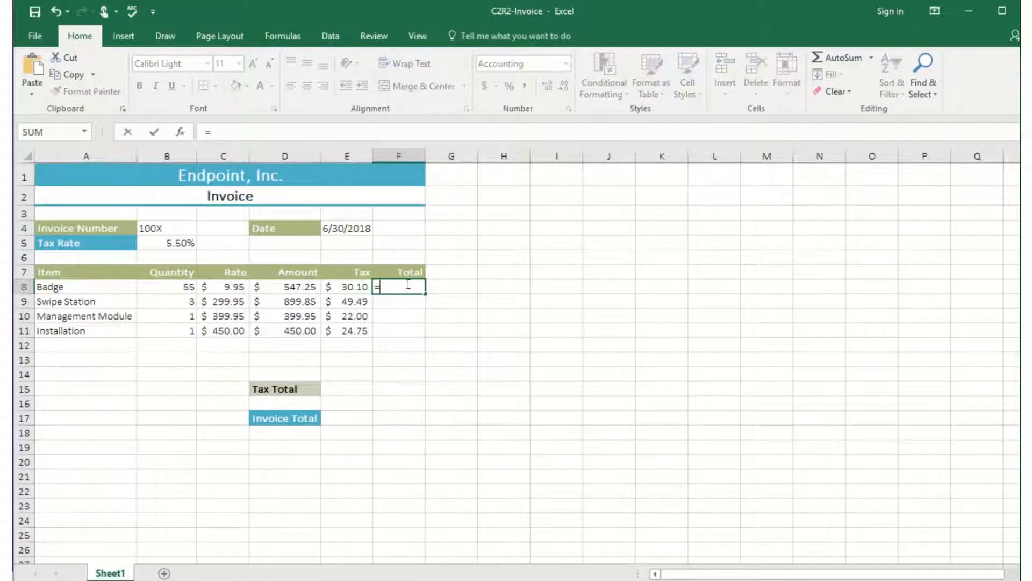
type("sum(")
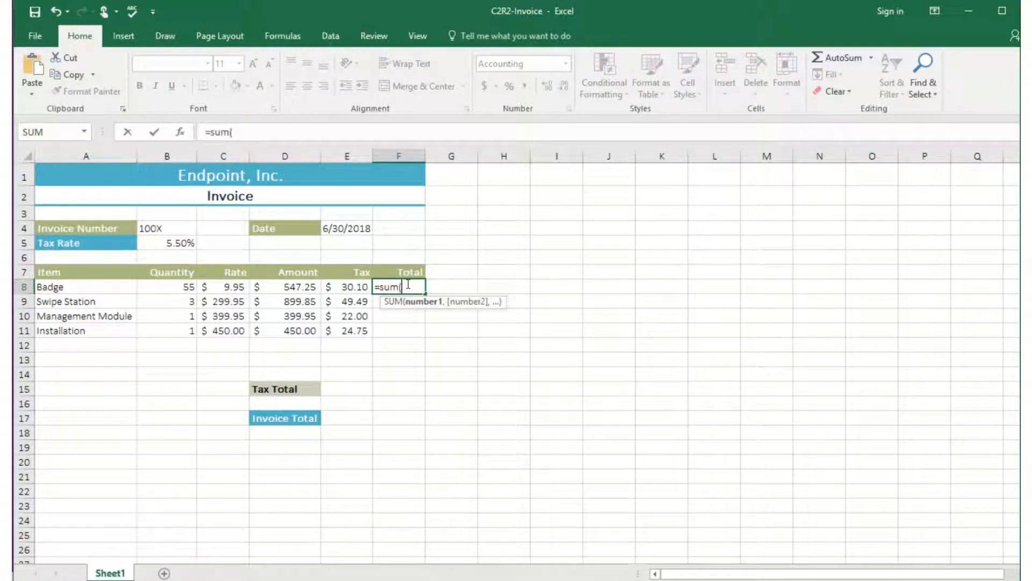
left_click(306, 285)
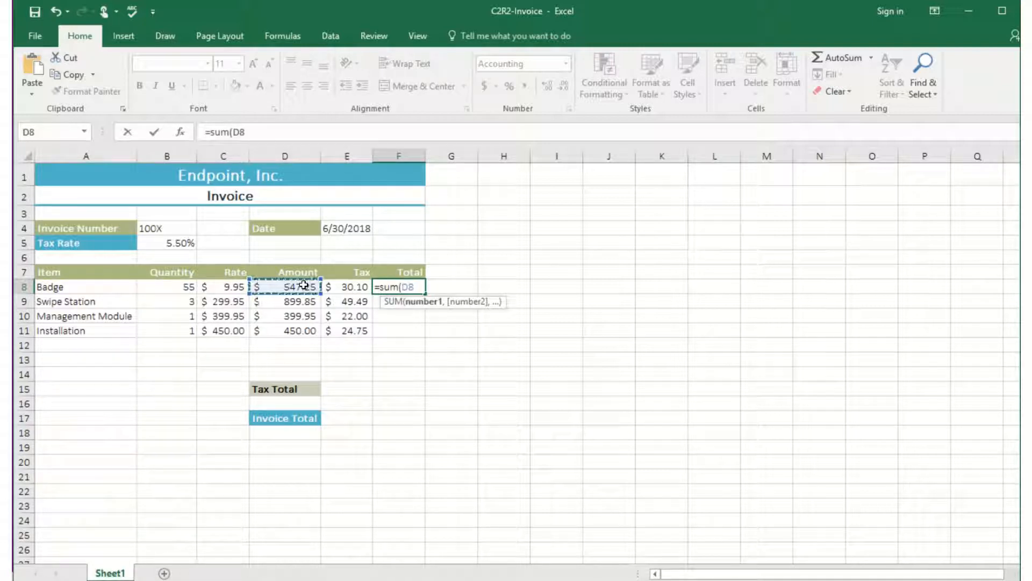
left_click_drag(306, 285, 334, 289)
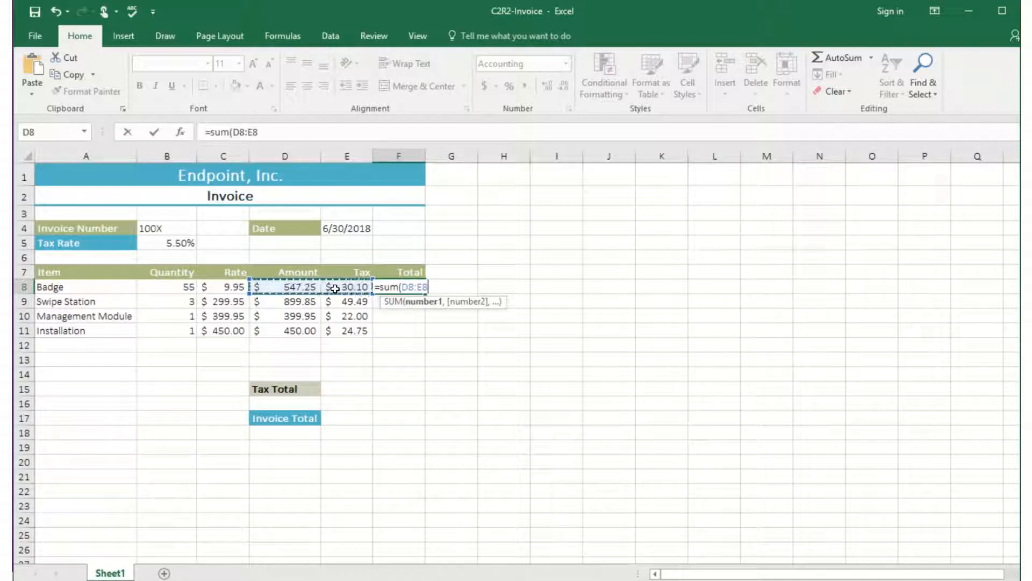
type(")")
key("Return")
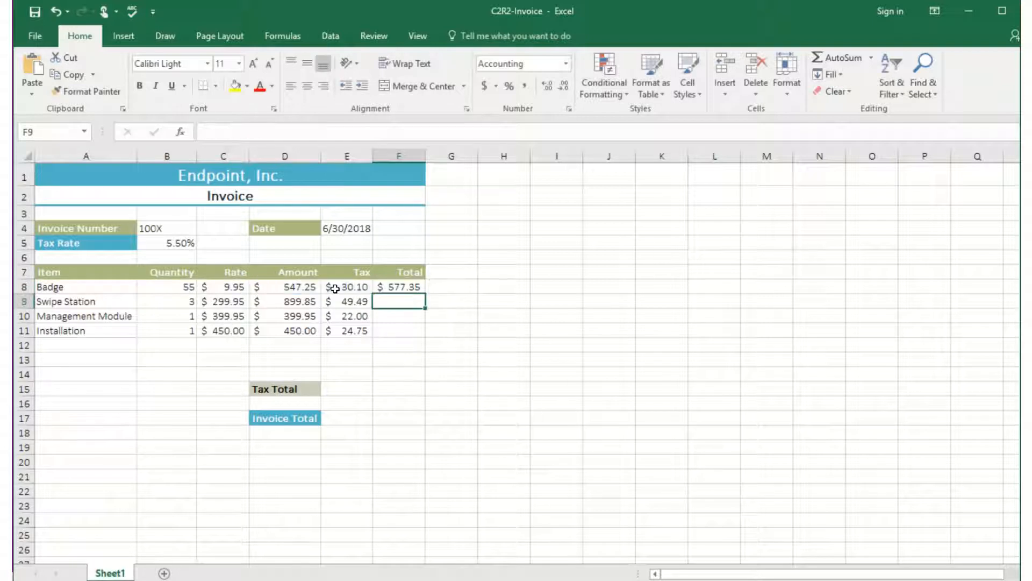
left_click(411, 283)
left_click_drag(426, 291, 419, 333)
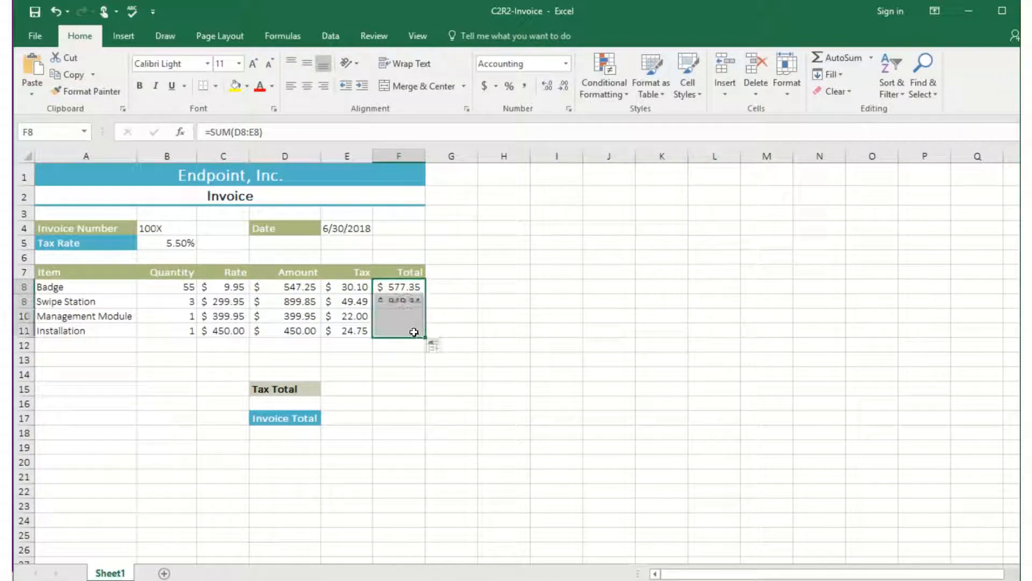
Calculate the Tax Total in E15 by summing the Tax column range E8:E11.
left_click(346, 387)
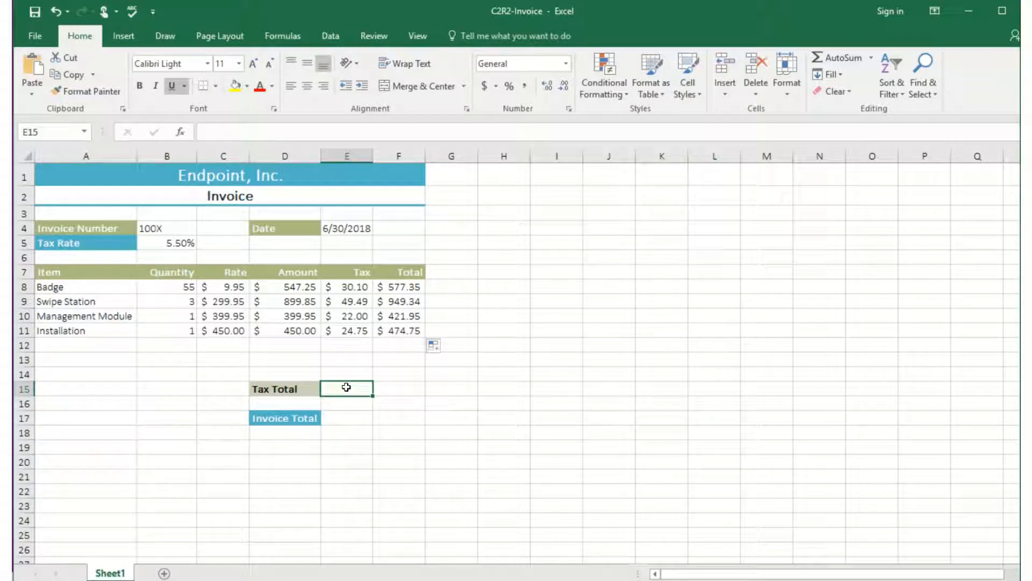
type("=sum(")
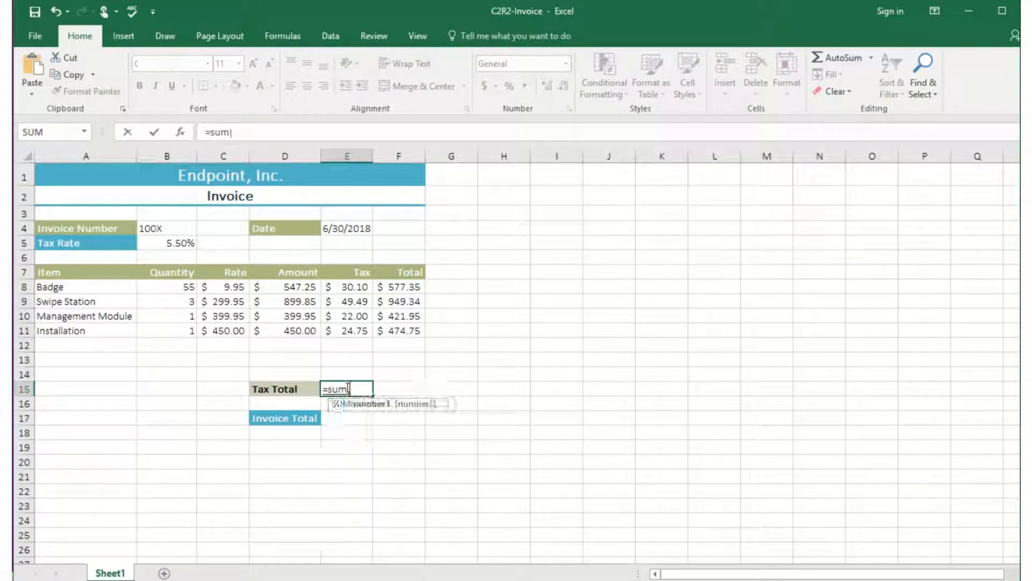
left_click_drag(352, 285, 346, 329)
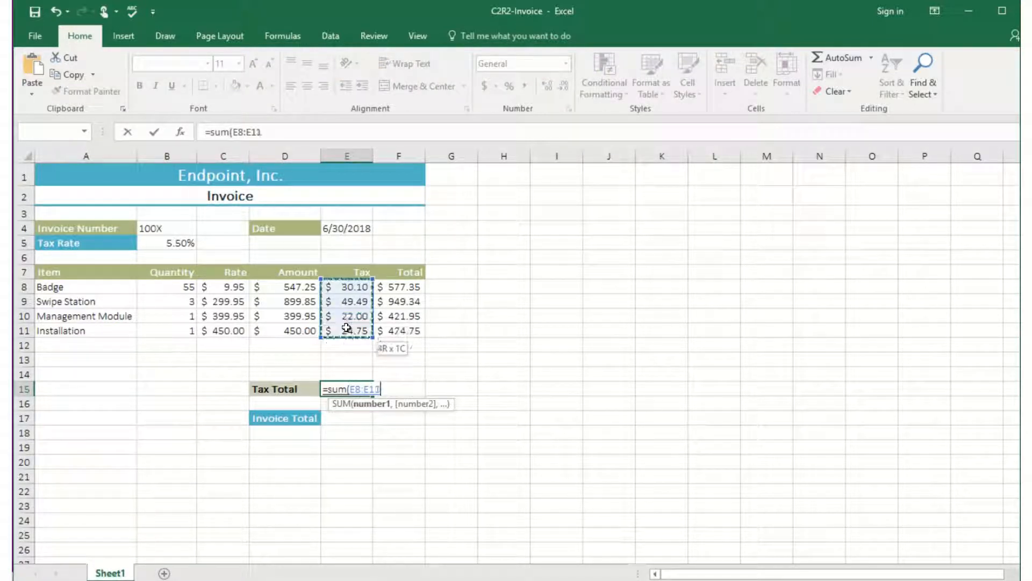
key("Return")
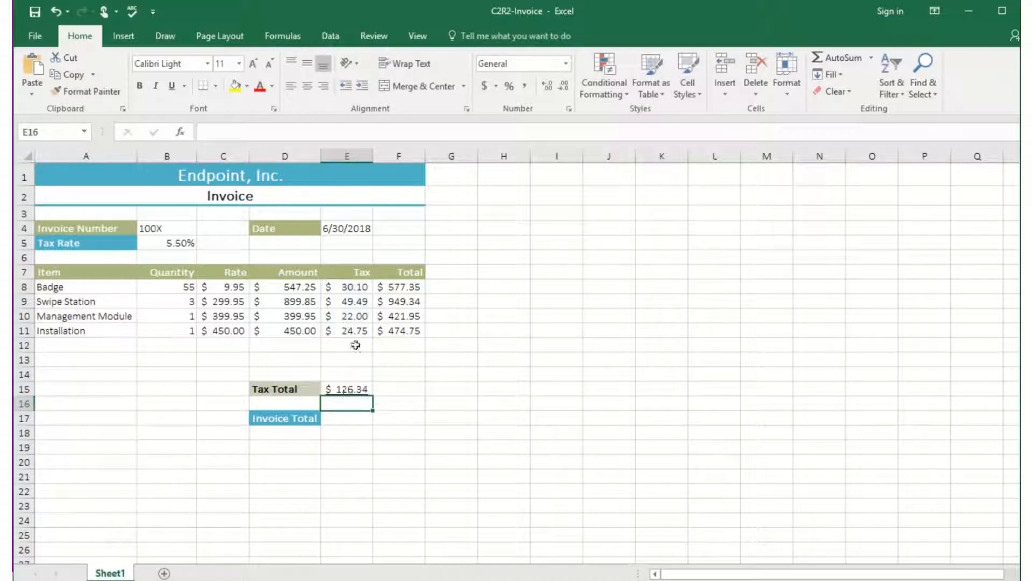
Calculate the Invoice Total in E17 by summing the line totals F8:F11, and autofit column E to its contents.
left_click(333, 417)
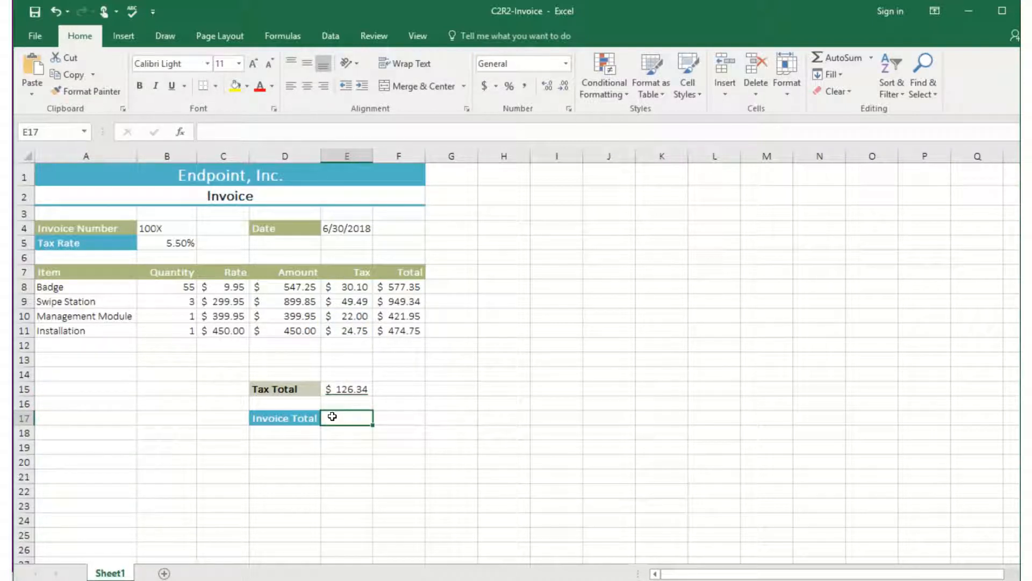
type("=sum(")
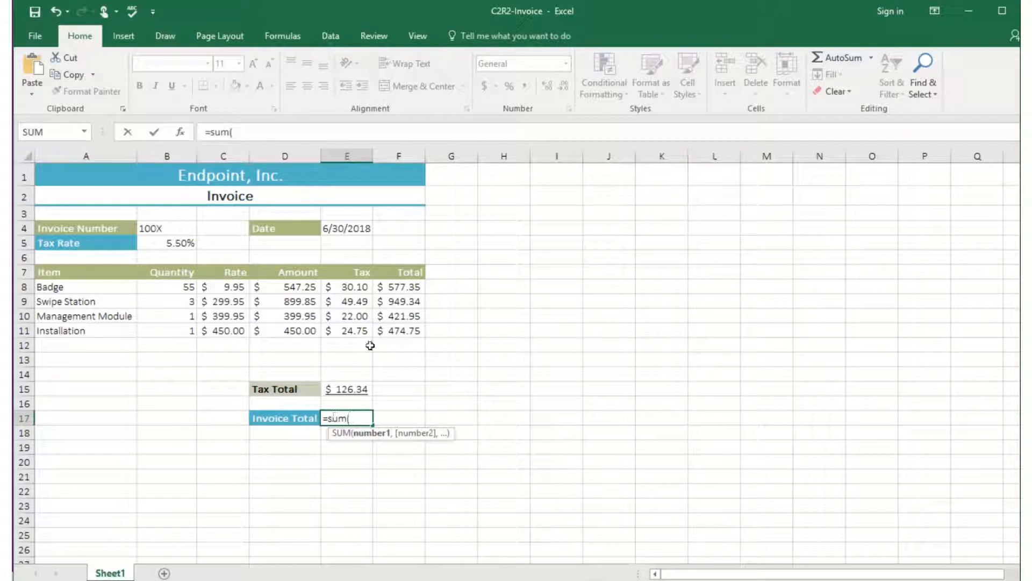
left_click_drag(398, 288, 401, 335)
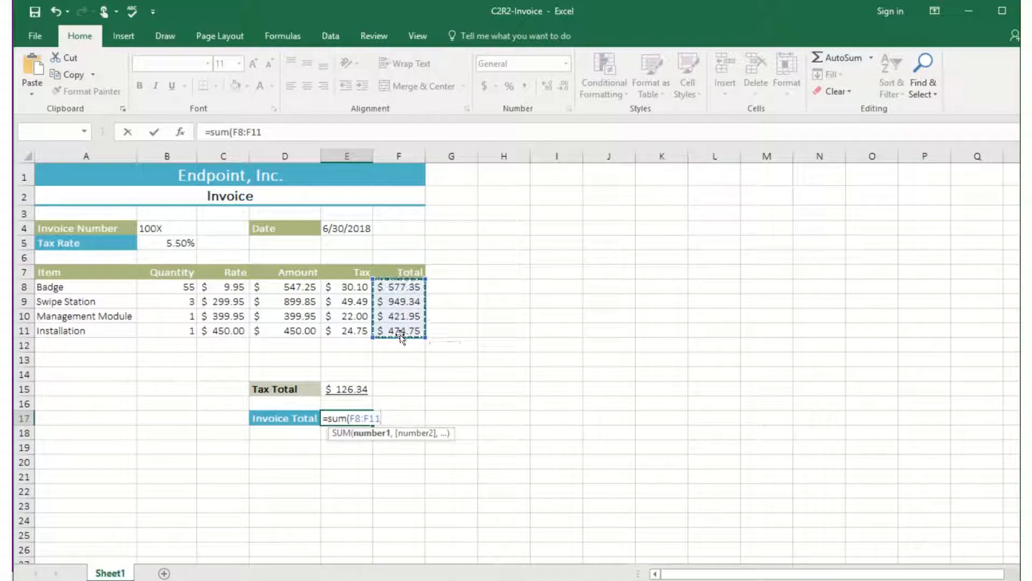
key("Return")
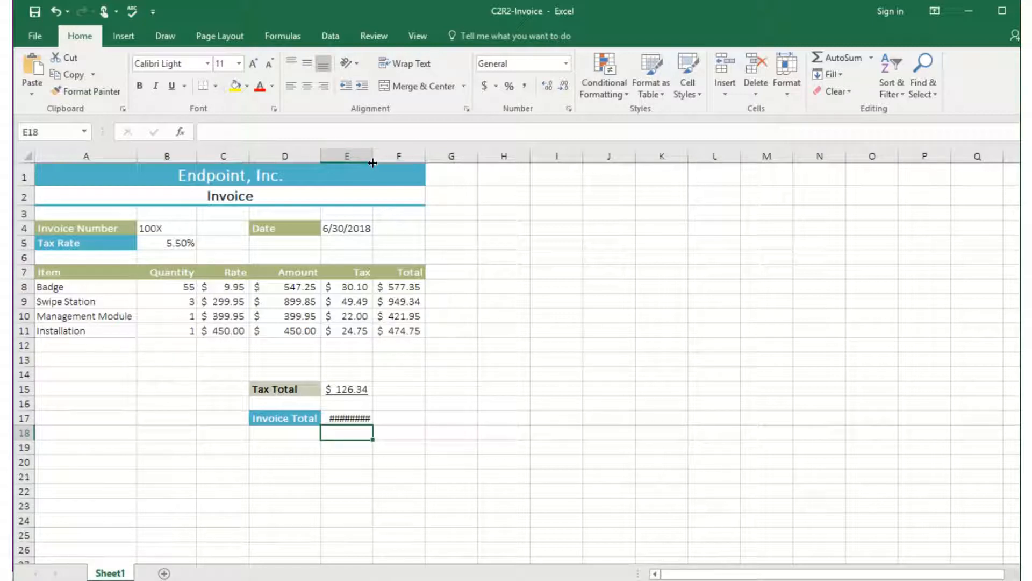
double_click(372, 156)
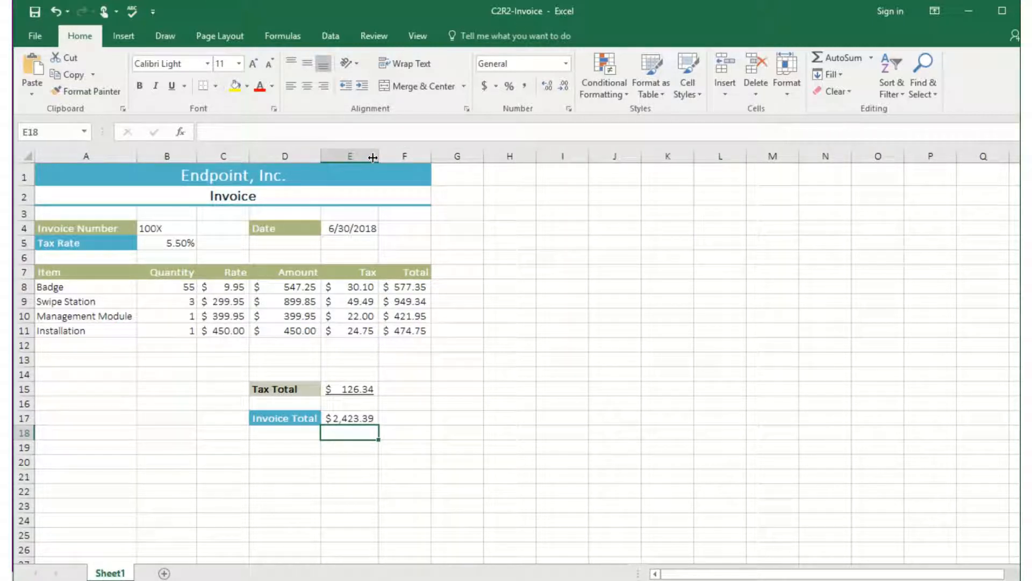
mouse_move(451, 3)
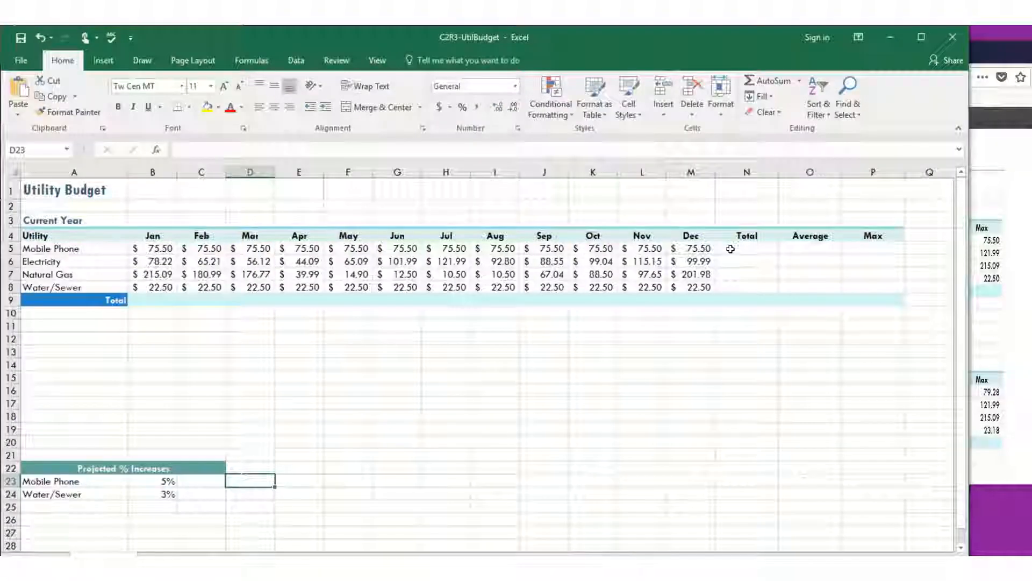
In the C2R3-UtilBudget workbook, total the Mobile Phone months in N5 with =SUM(B5:M5) and copy the formula down through N8.
left_click(731, 248)
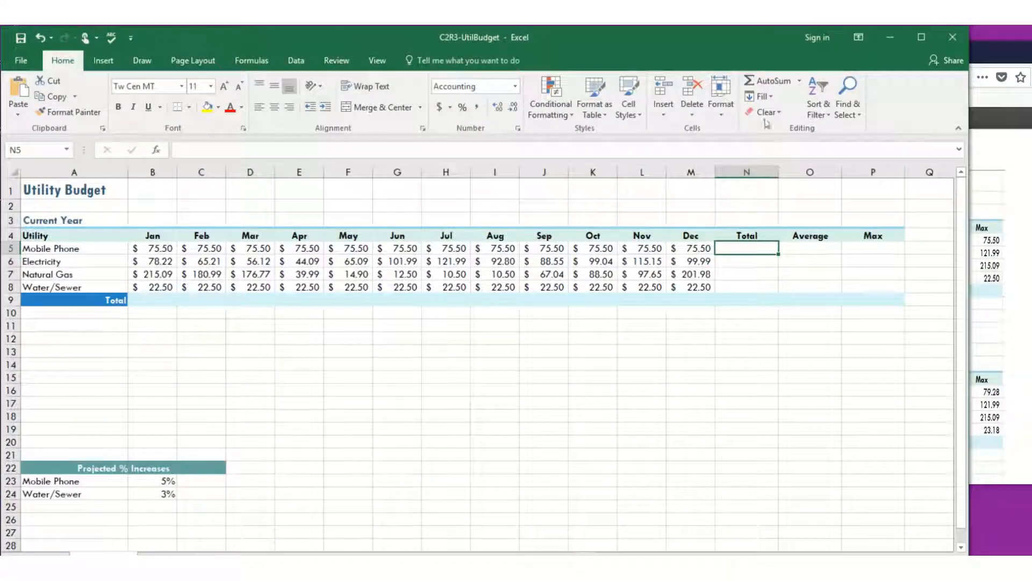
left_click(769, 81)
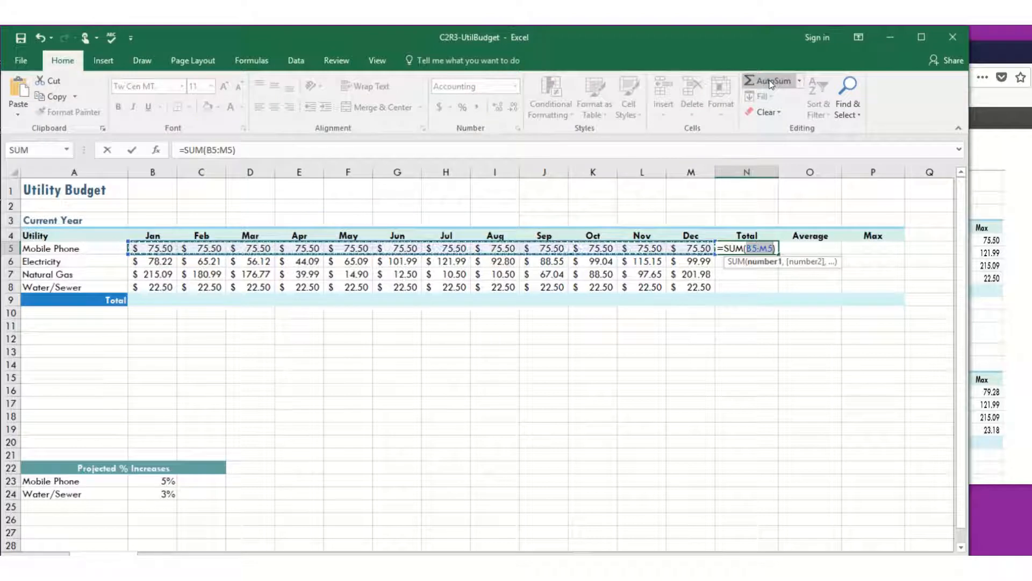
left_click(132, 150)
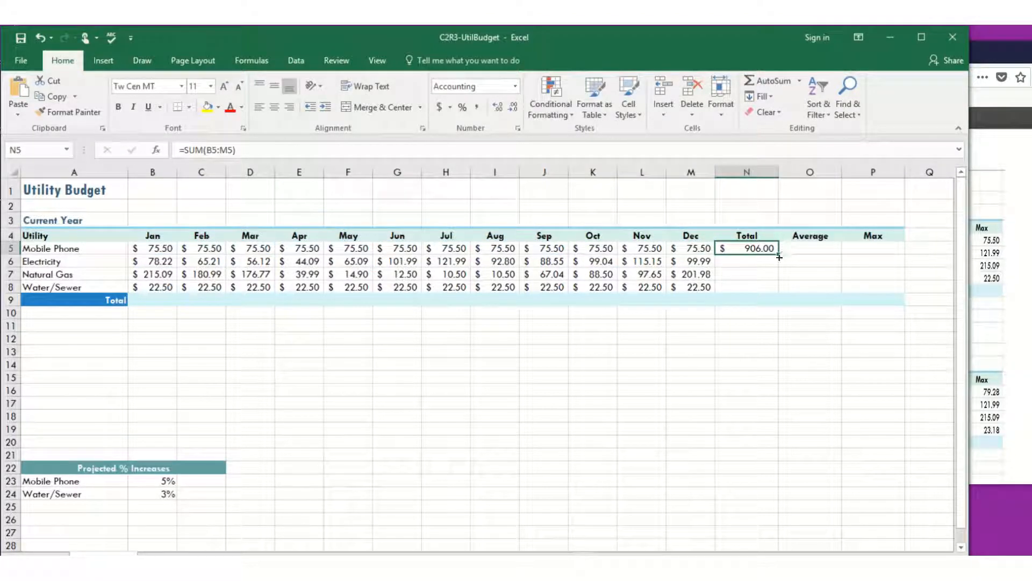
left_click_drag(779, 254, 779, 293)
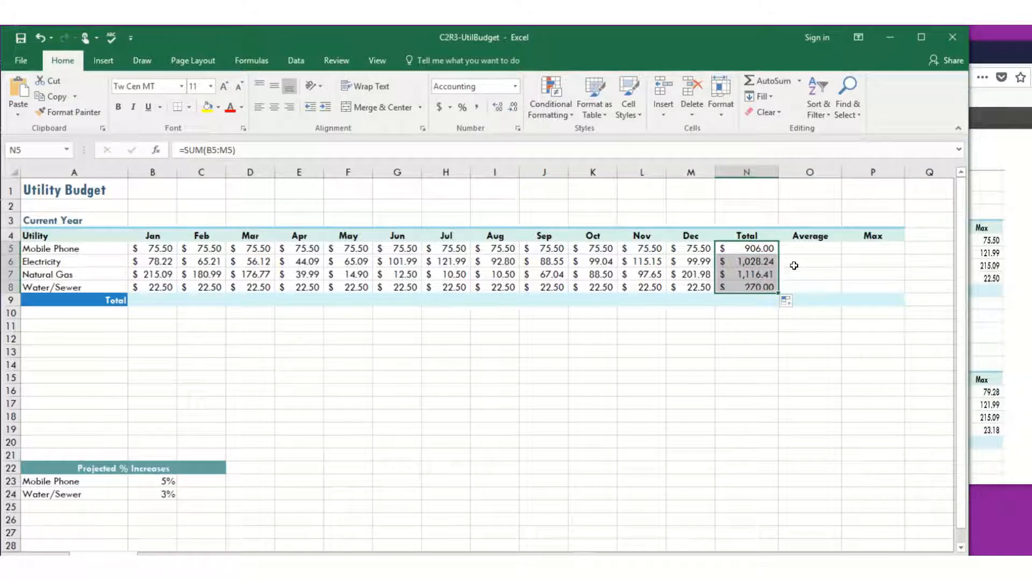
Average the Mobile Phone months in O5 with =AVERAGE(B5:M5), excluding the total, and copy the formula down through O8.
left_click(807, 248)
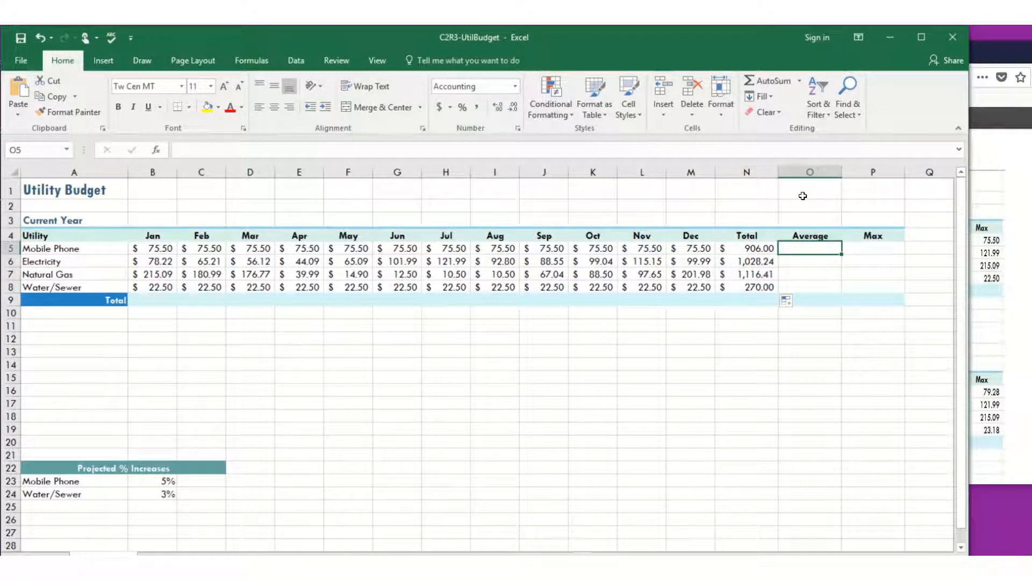
left_click(799, 80)
left_click(781, 115)
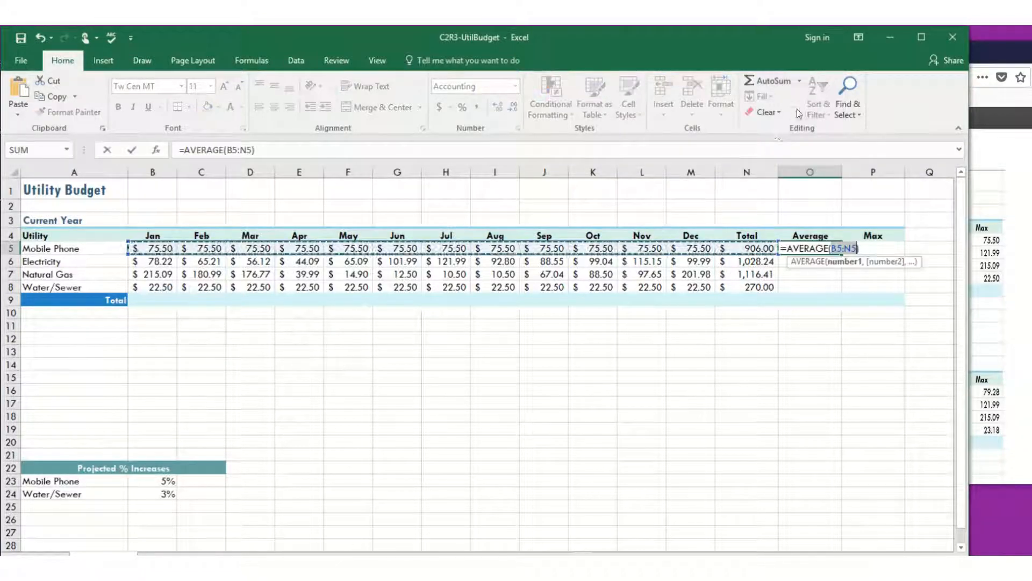
left_click_drag(159, 248, 751, 251)
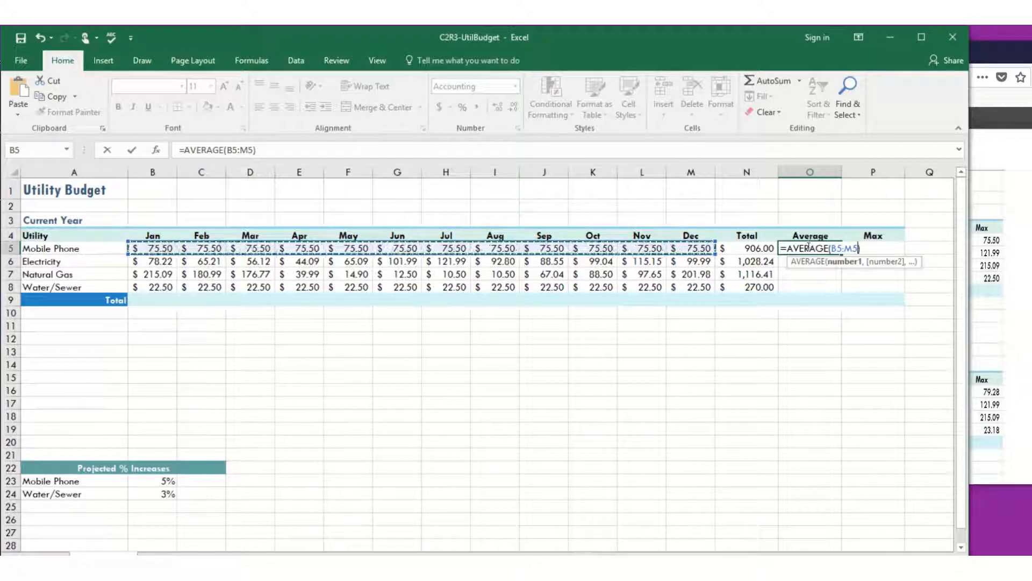
key("Return")
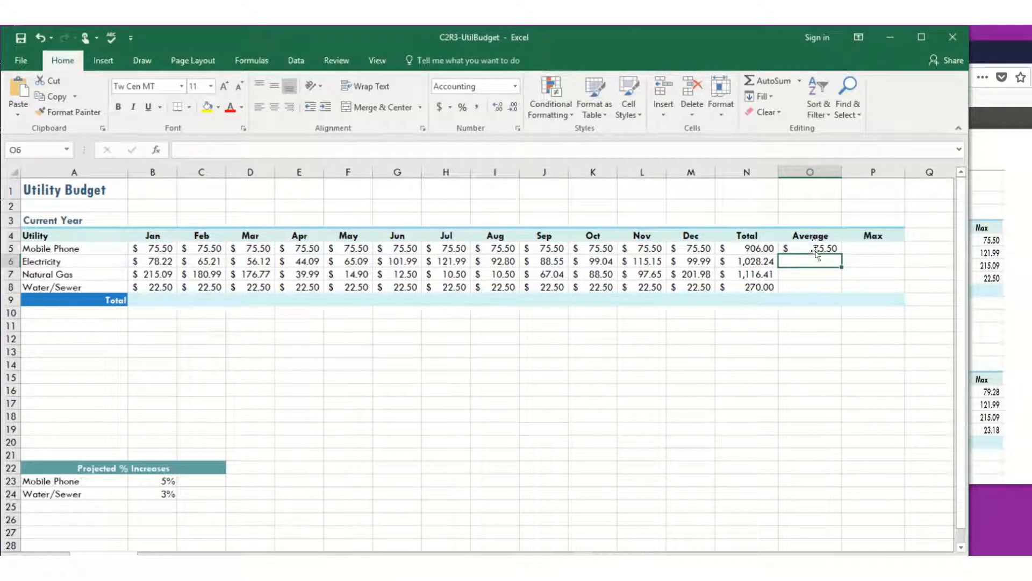
left_click(817, 251)
left_click_drag(843, 253, 842, 288)
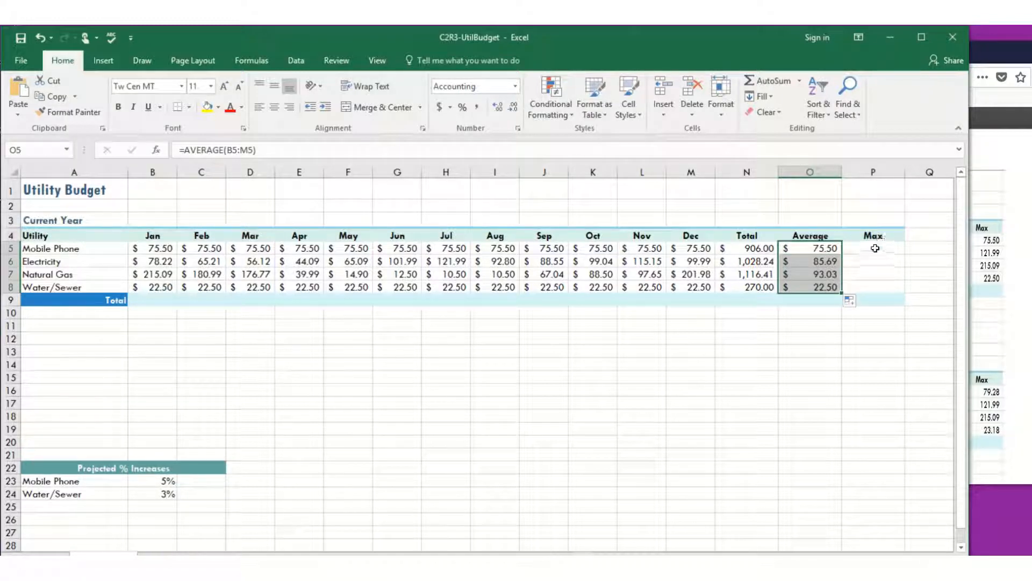
Find the highest Mobile Phone month in P5 with =MAX(B5:M5) and copy the formula down through P8.
left_click(874, 248)
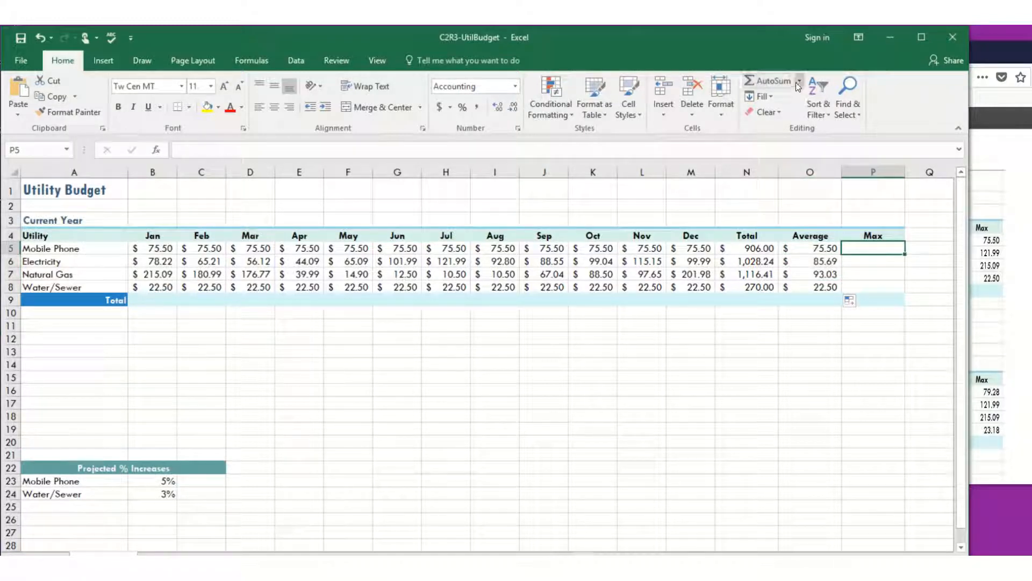
left_click(799, 81)
left_click(793, 154)
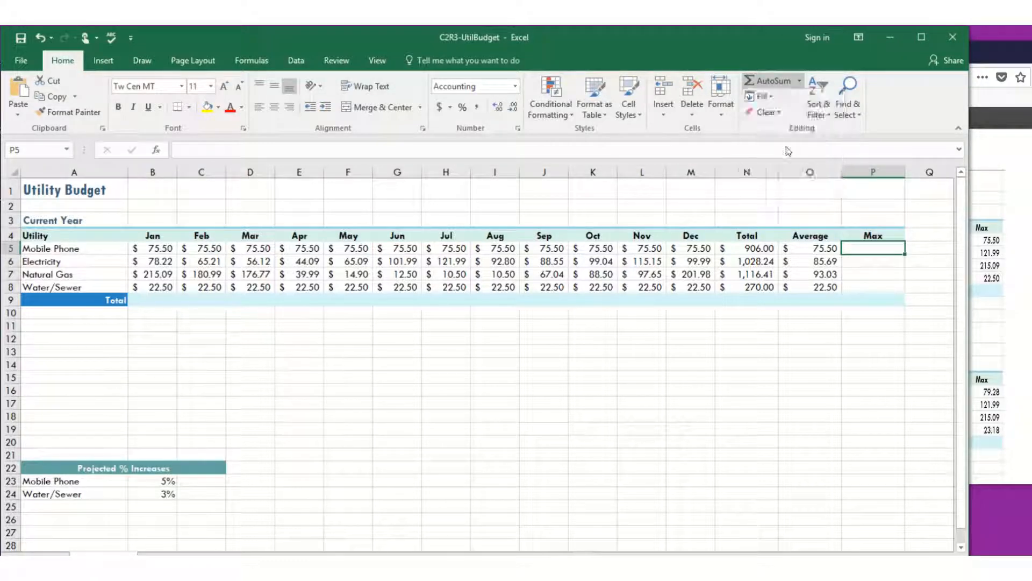
left_click(155, 249)
left_click_drag(154, 249, 676, 249)
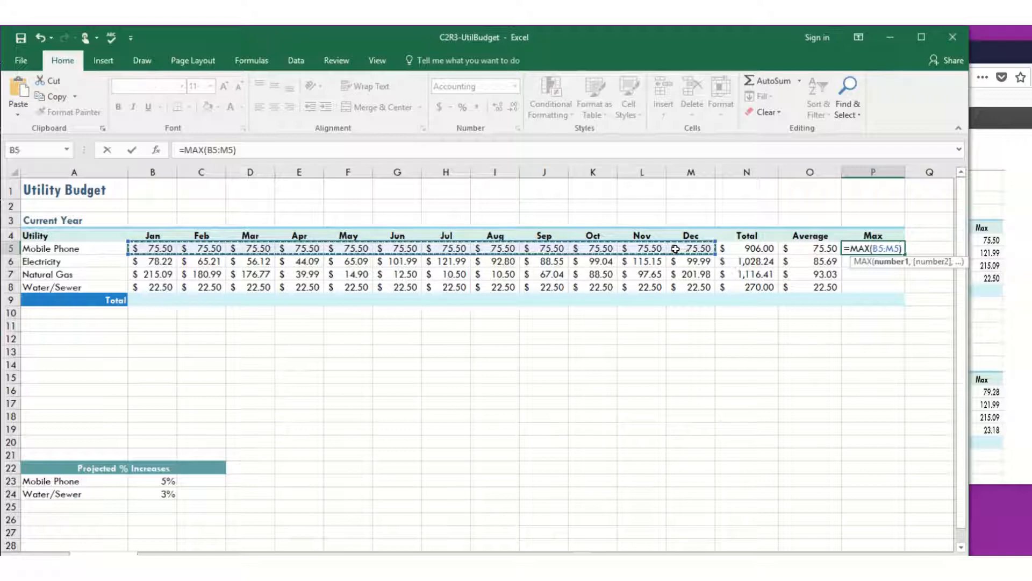
key("Return")
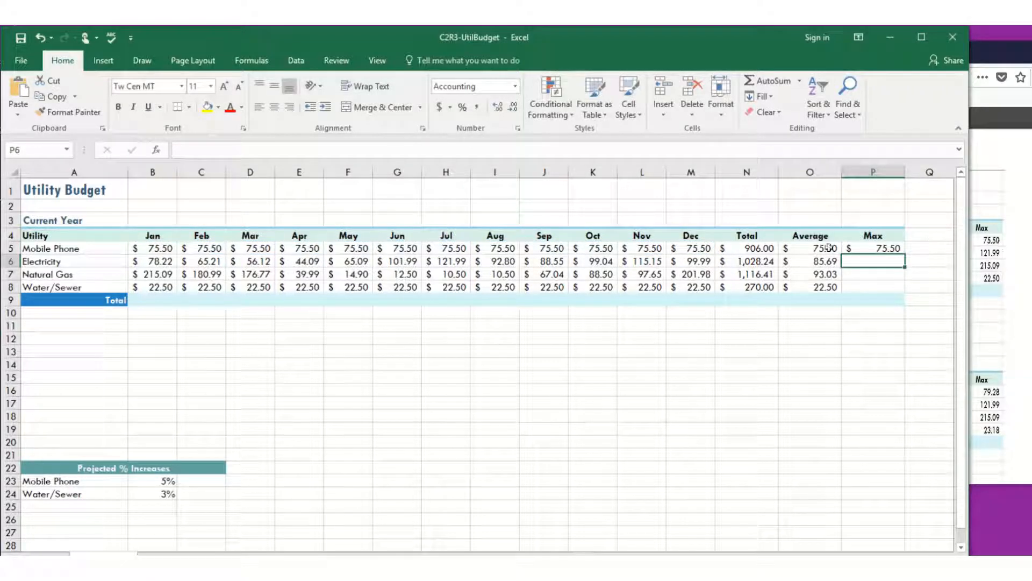
left_click(866, 247)
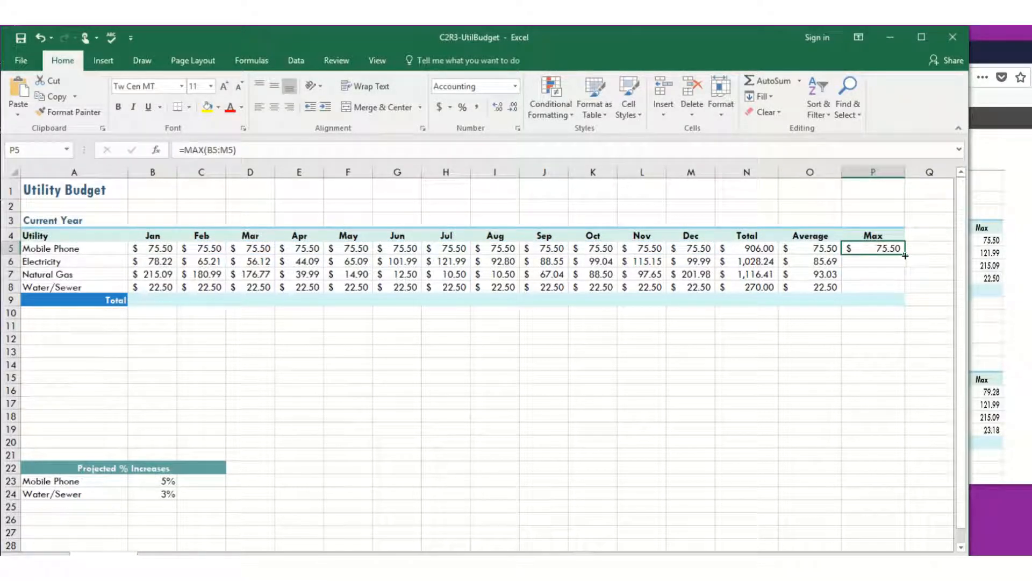
left_click_drag(905, 256, 904, 287)
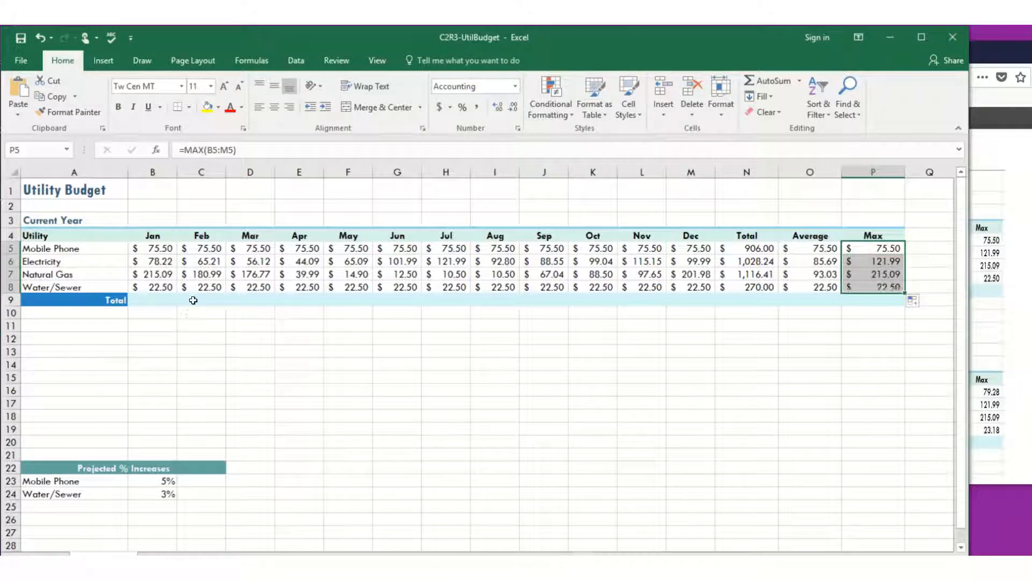
Sum the January utilities in B9 with =SUM(B5:B8) and copy the formula across the Total row through P9.
left_click(165, 300)
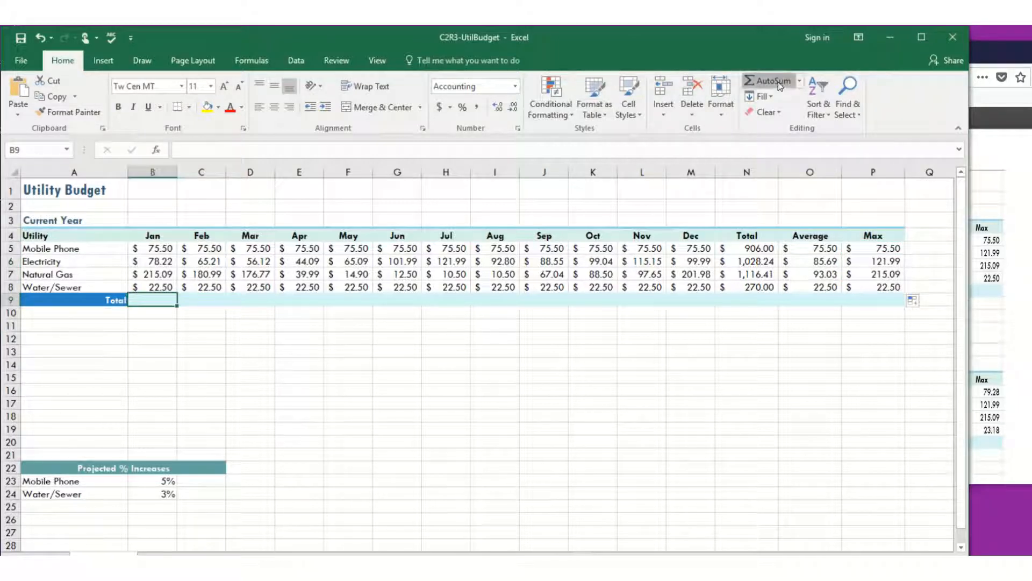
left_click(761, 80)
key("Return")
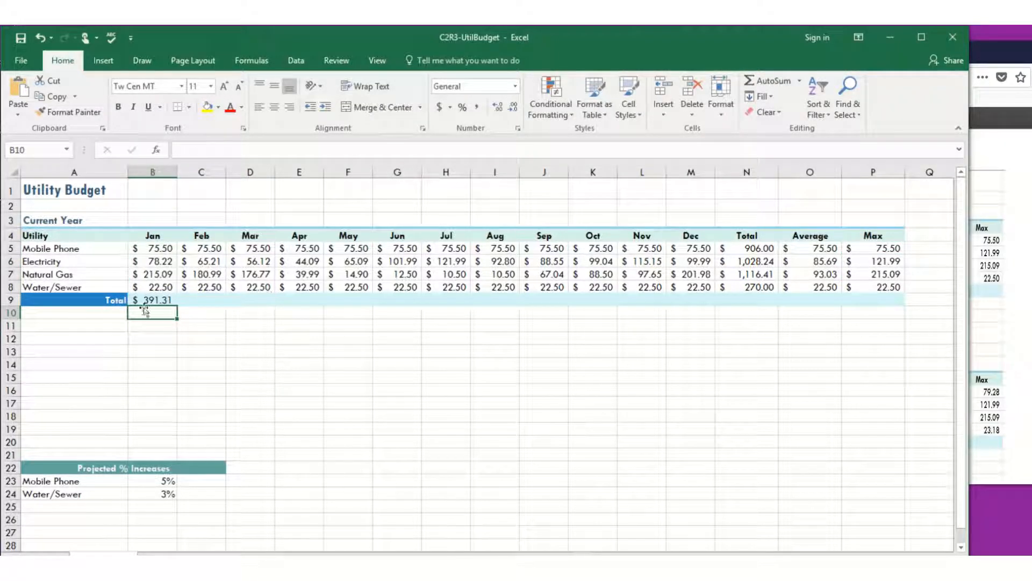
left_click(155, 299)
left_click_drag(175, 305, 875, 306)
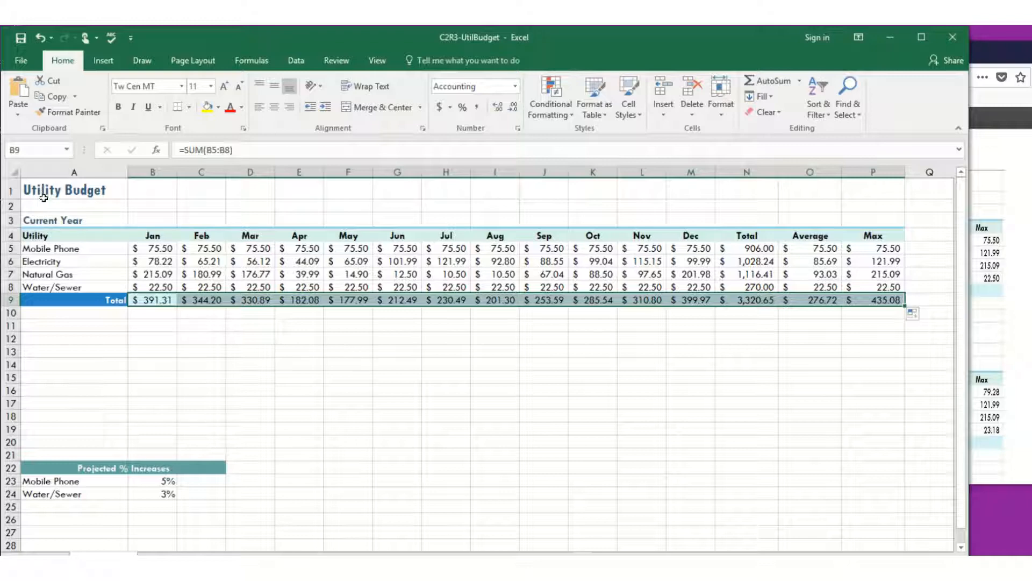
Duplicate the whole Utility Budget block A1:P9 into the rows below, starting at A11.
left_click_drag(44, 197, 855, 300)
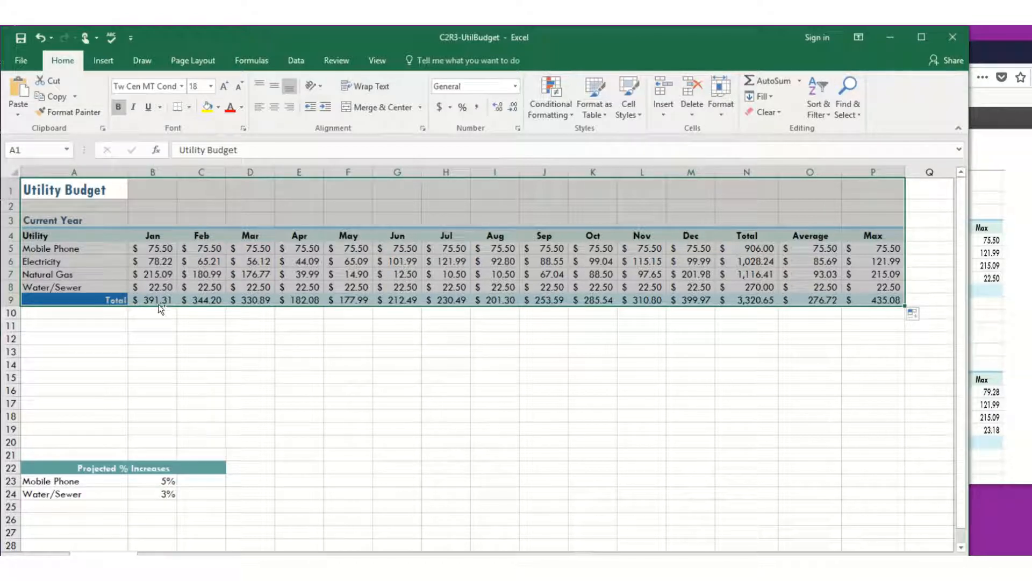
left_click_drag(155, 306, 150, 428)
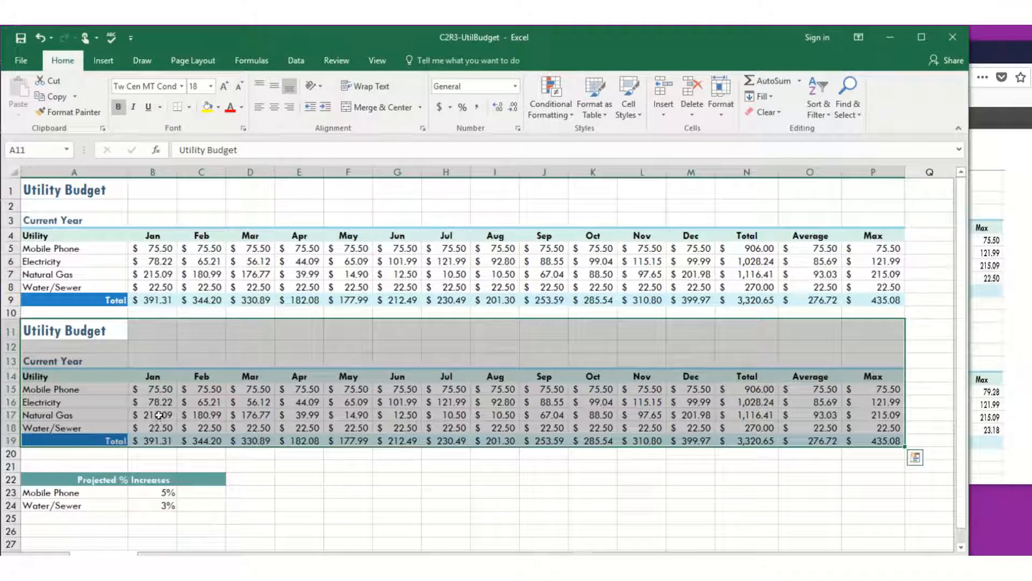
left_click(320, 414)
Change the Current Year heading of the copied budget in A13 to Projected.
left_click(69, 357)
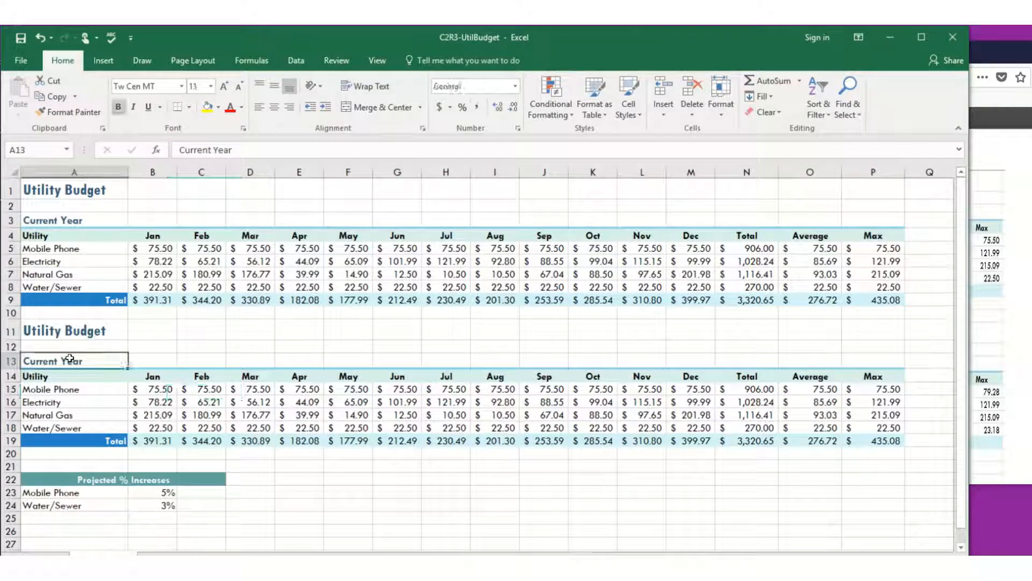
type("Projected")
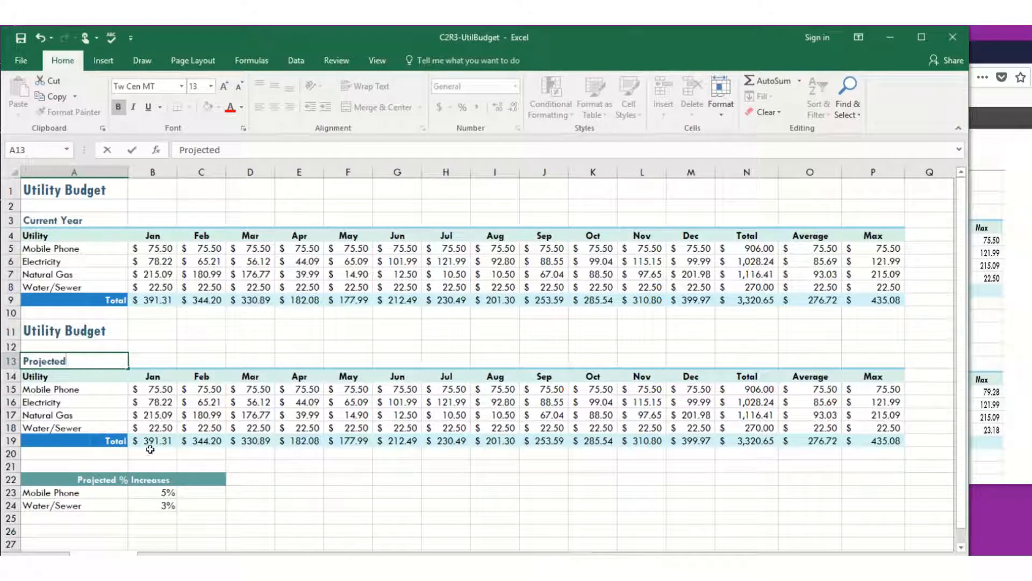
left_click(282, 466)
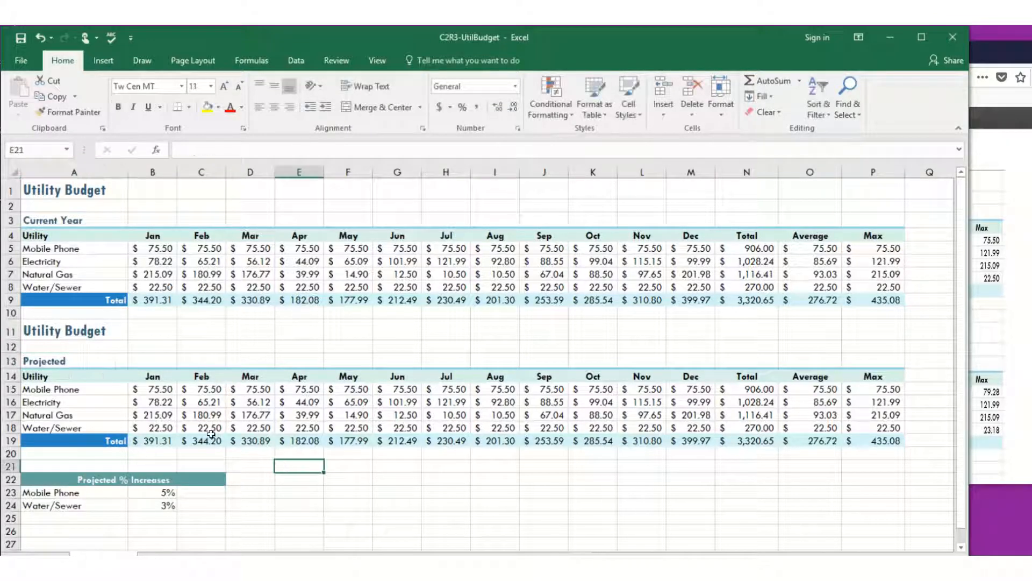
Calculate the projected January Mobile Phone cost in B15 with =B5*$B$23+B5 and copy the formula across through December in M15.
left_click(161, 389)
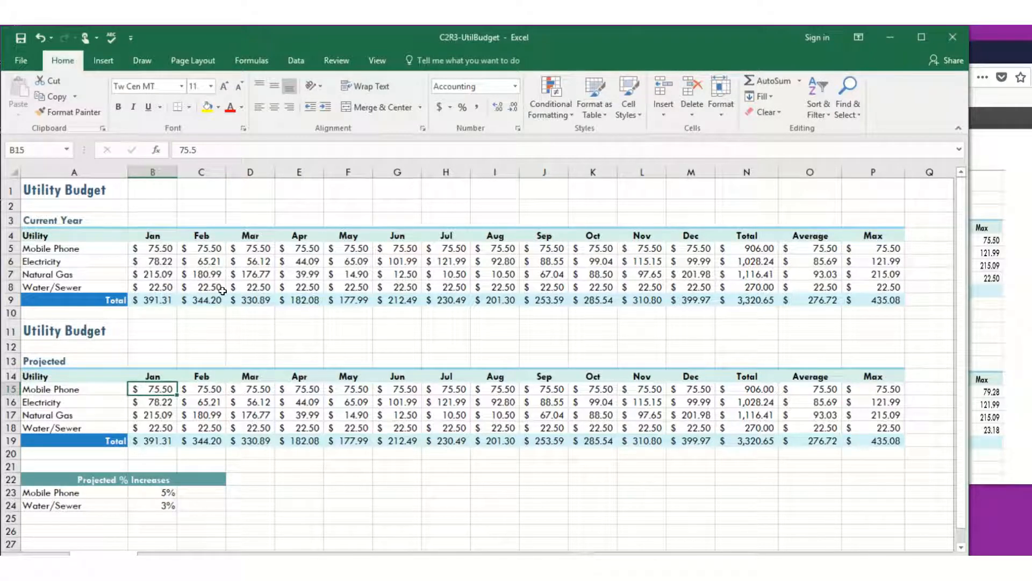
type("=")
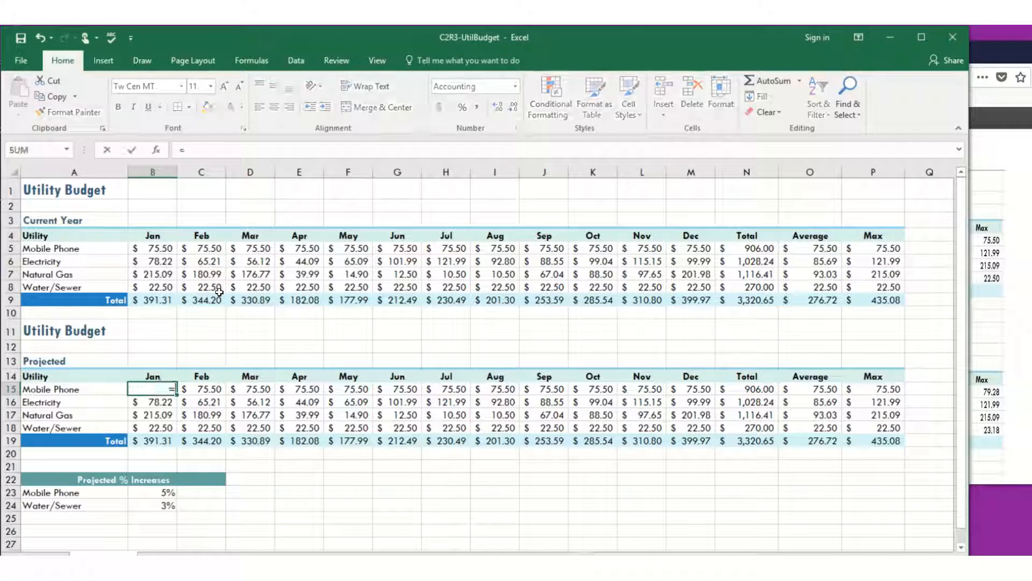
left_click(150, 249)
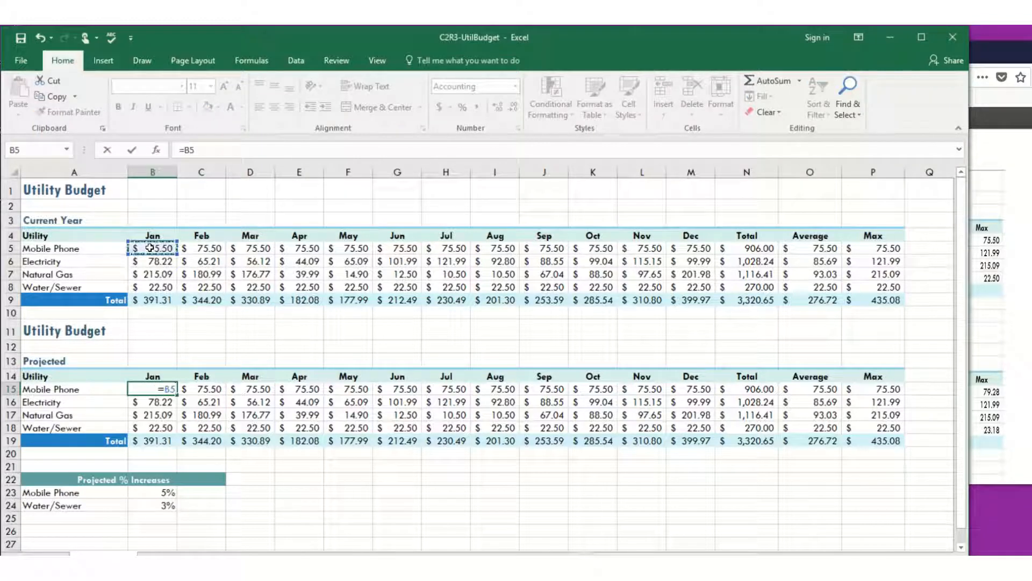
type("*")
left_click(155, 492)
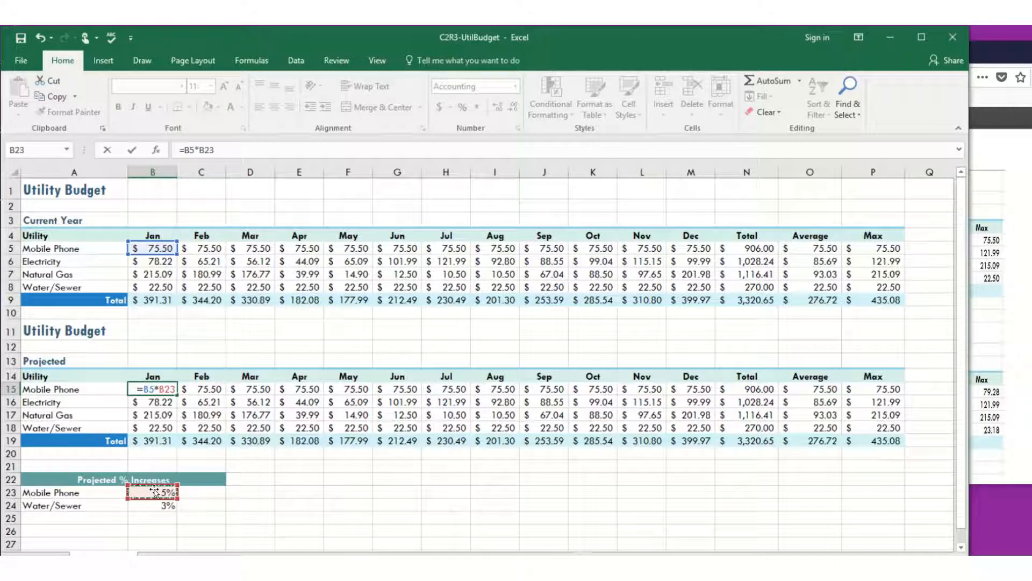
key("F4")
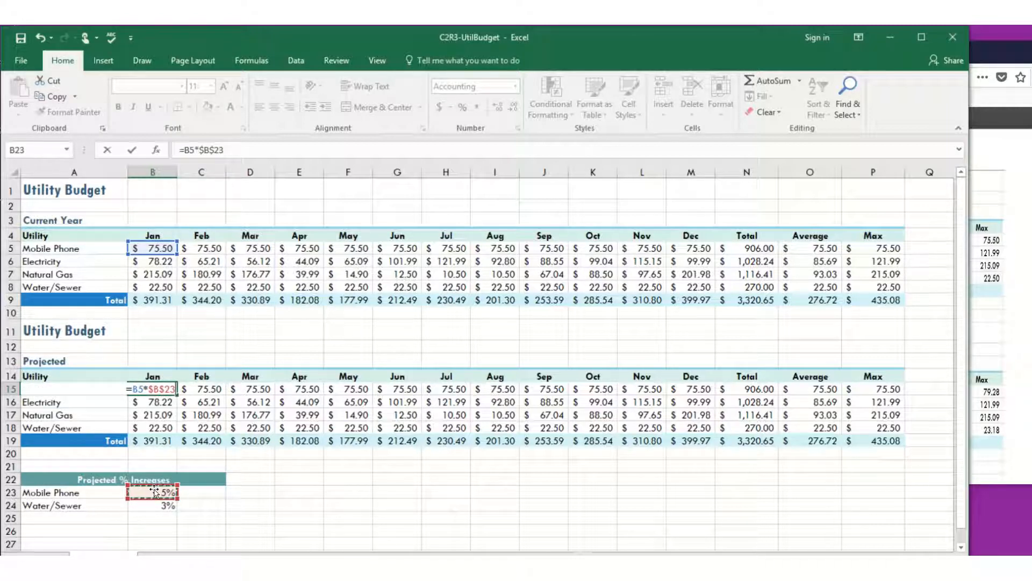
left_click(236, 147)
type("+")
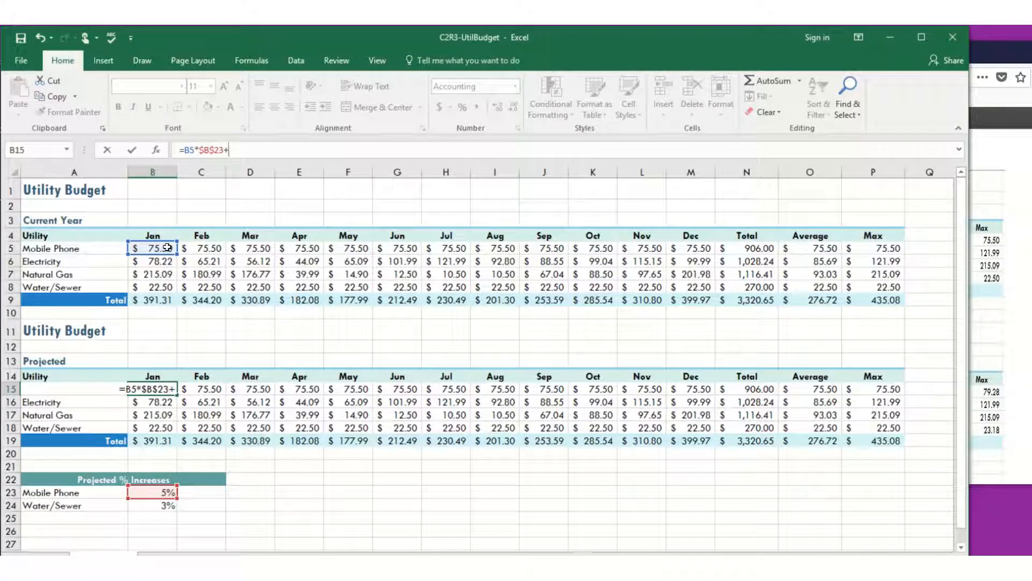
left_click(167, 247)
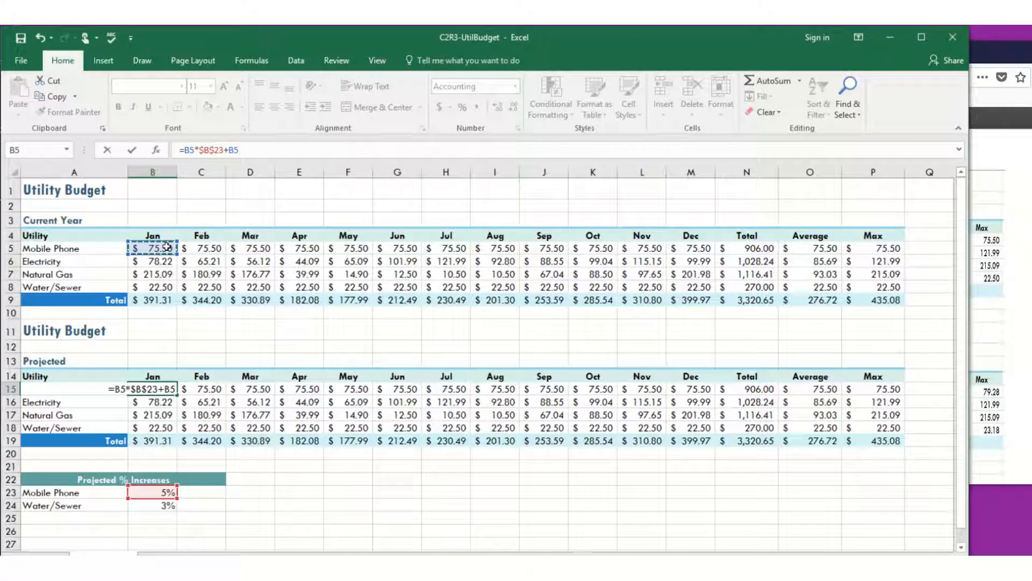
key("Return")
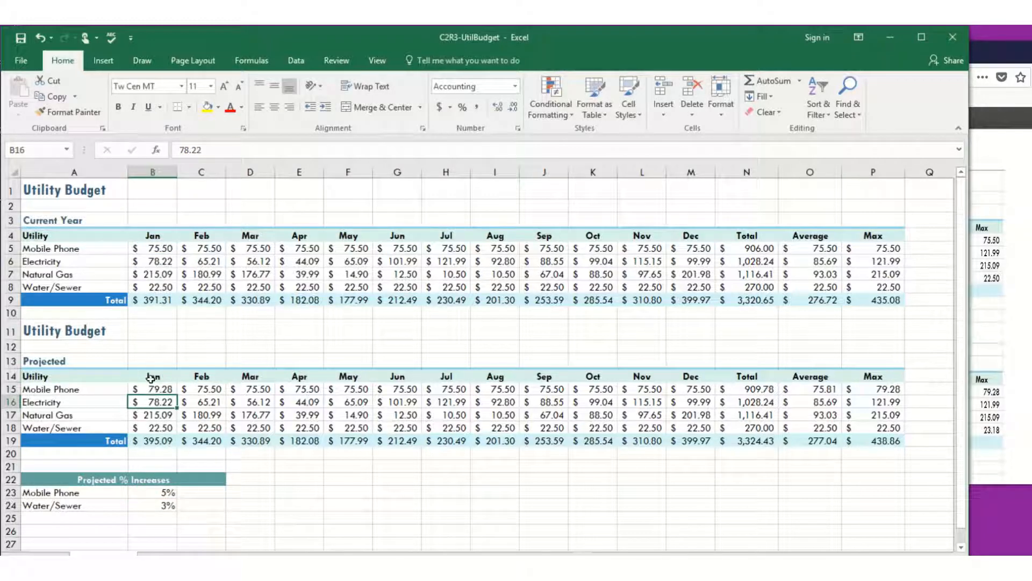
left_click(154, 388)
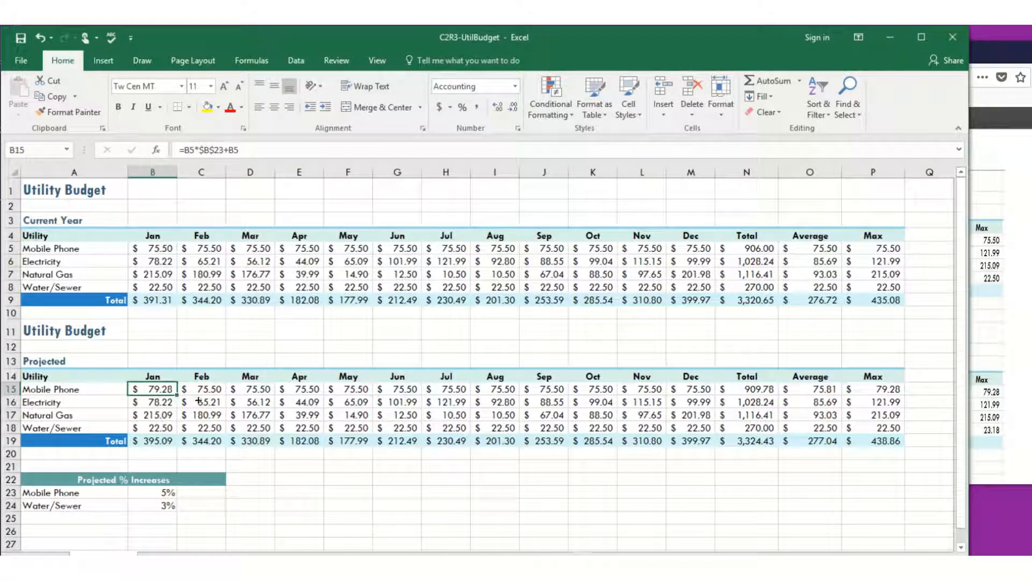
left_click_drag(199, 400, 695, 401)
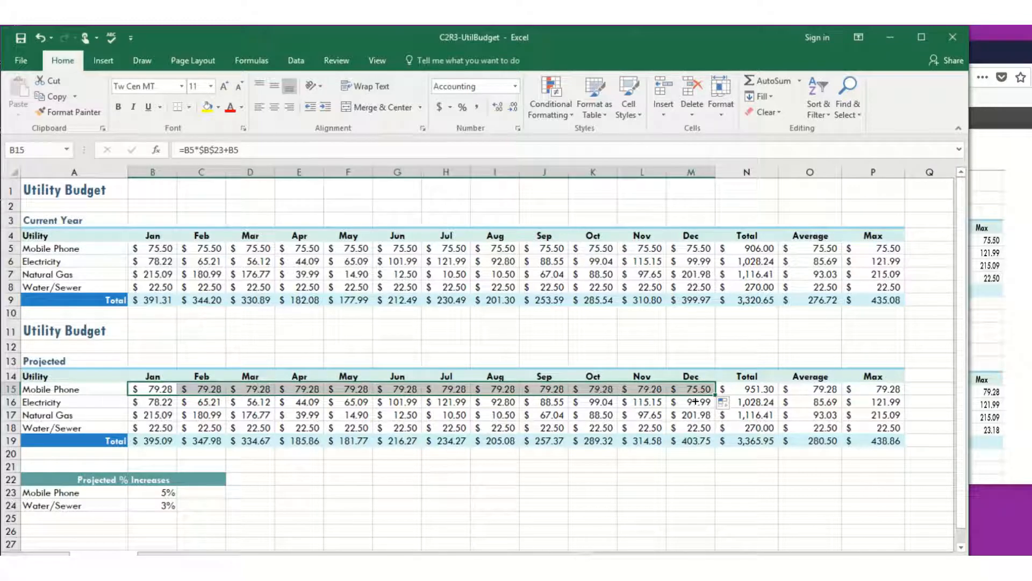
Calculate the projected January Water/Sewer cost in B18 with =B8*$B$24+B8 and copy the formula across through December in M18.
left_click(158, 429)
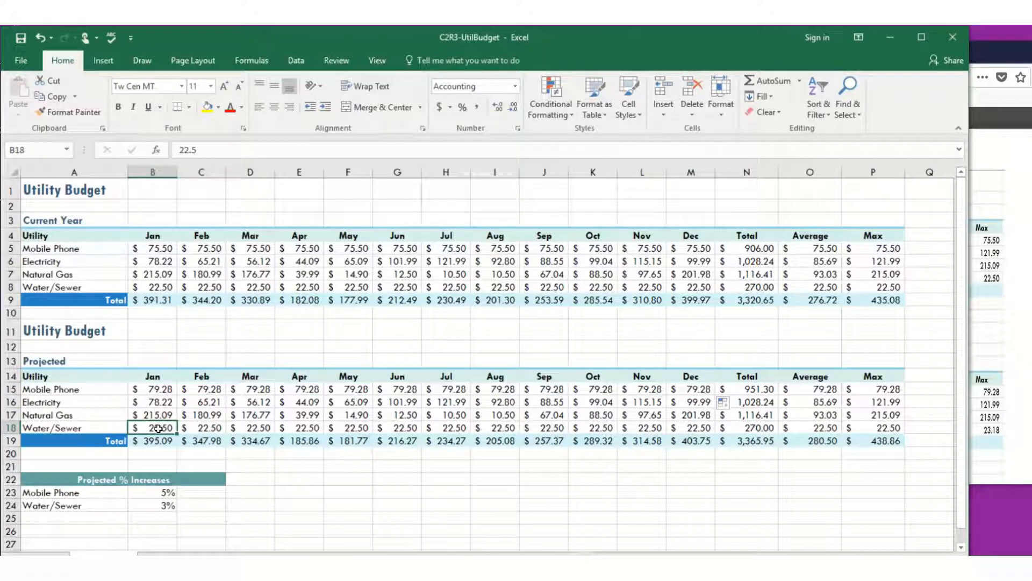
type("=")
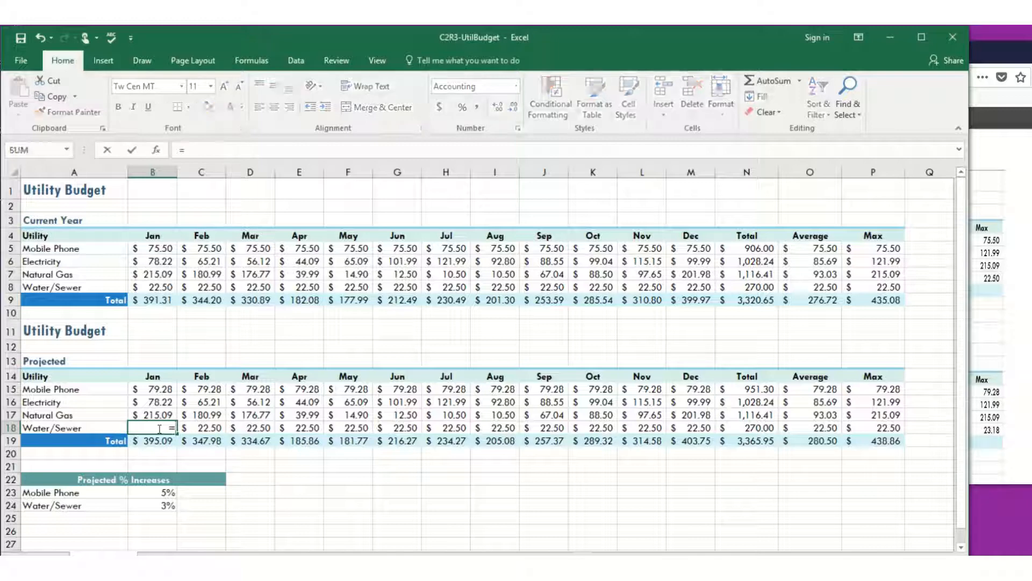
left_click(155, 286)
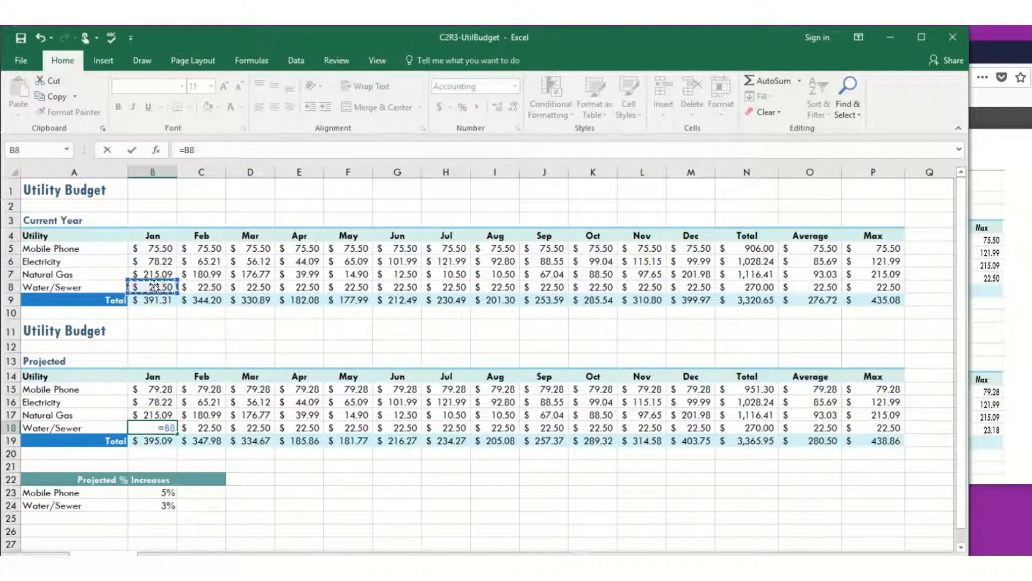
type("*")
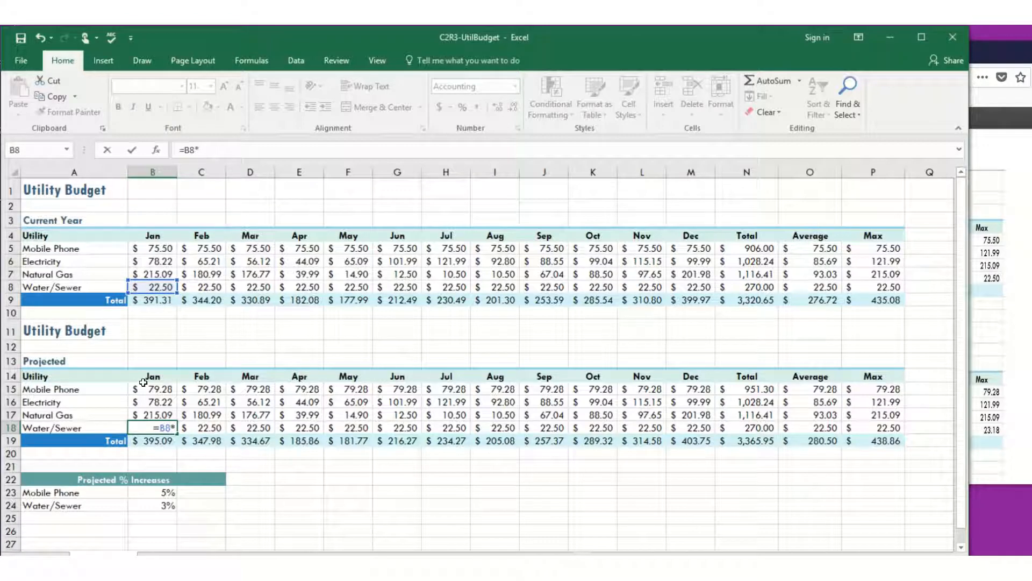
left_click(161, 506)
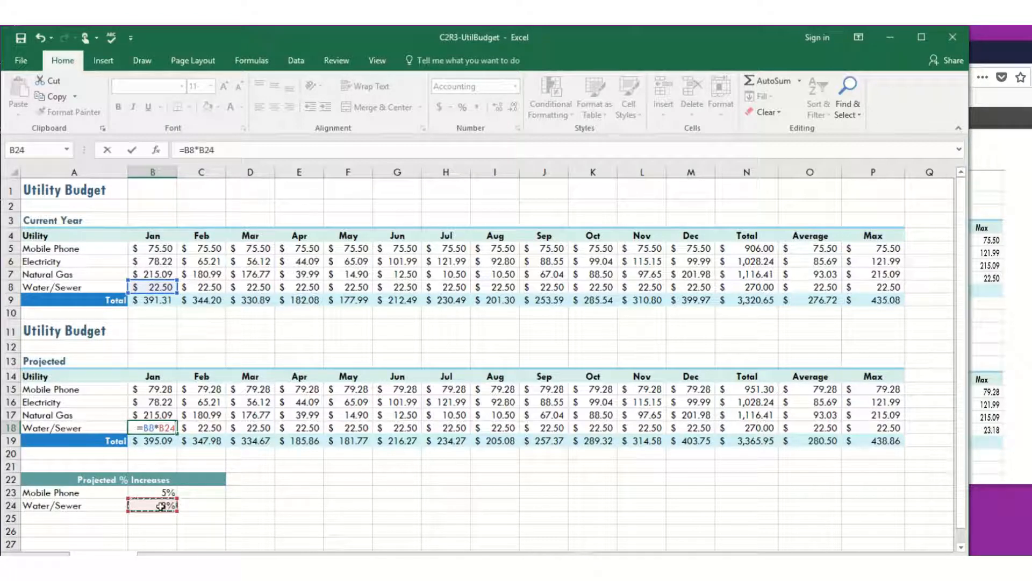
key("F4")
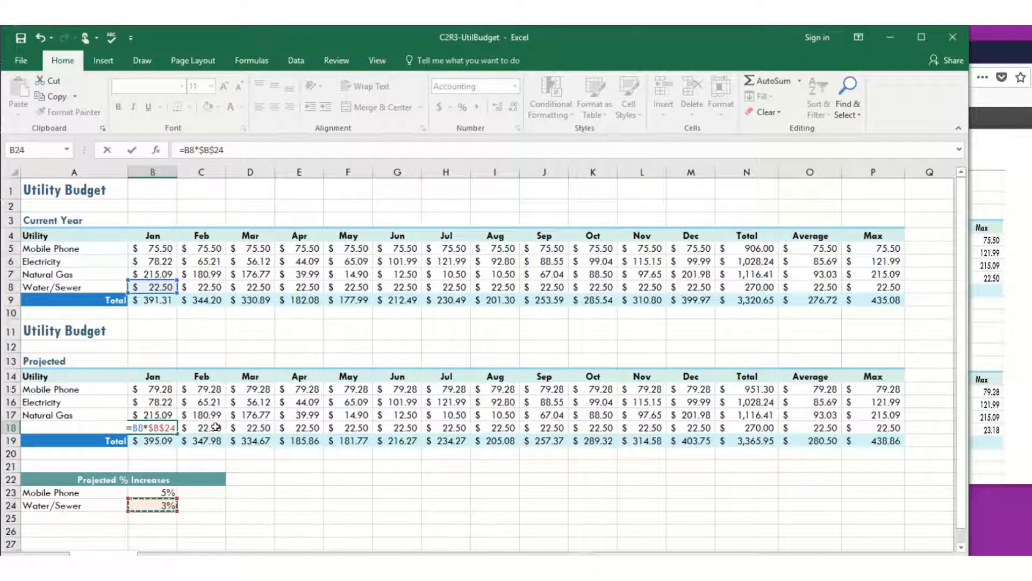
left_click(246, 149)
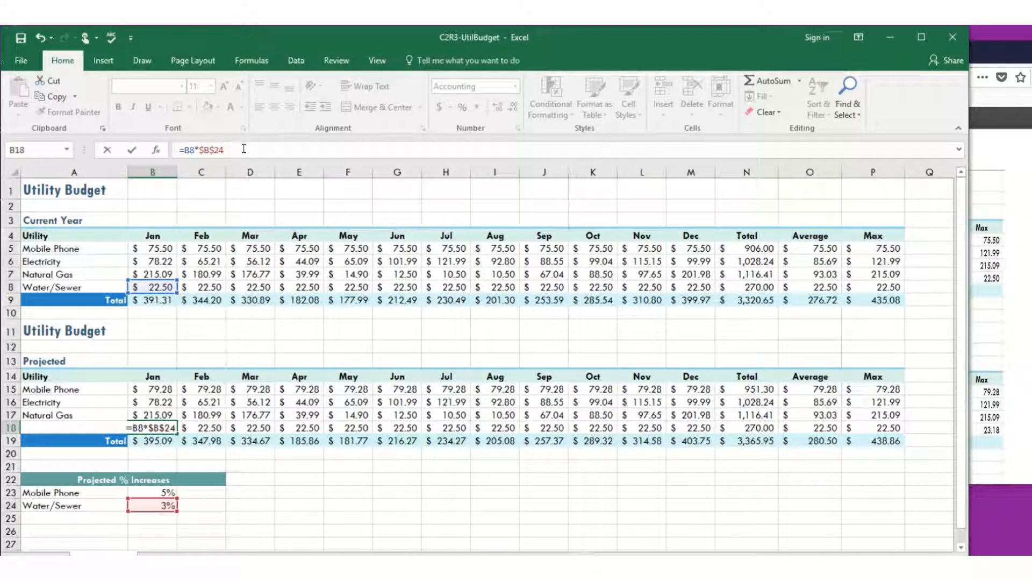
type("+")
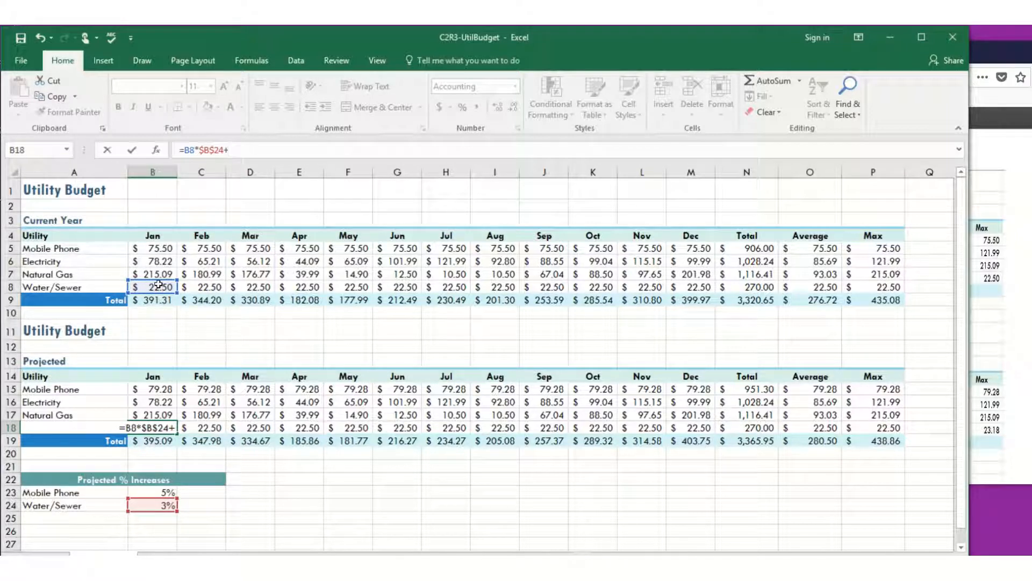
left_click(156, 287)
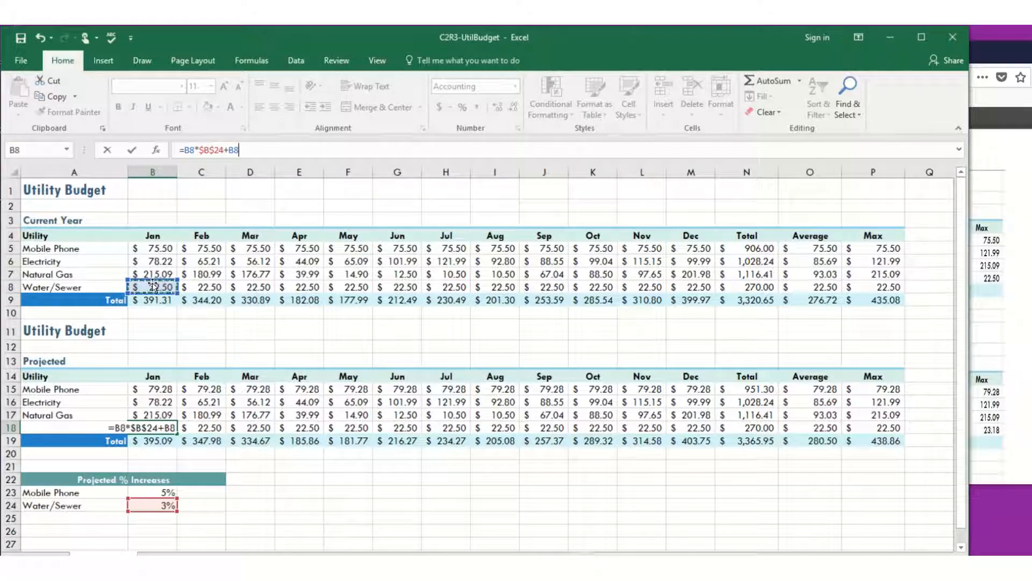
left_click(132, 150)
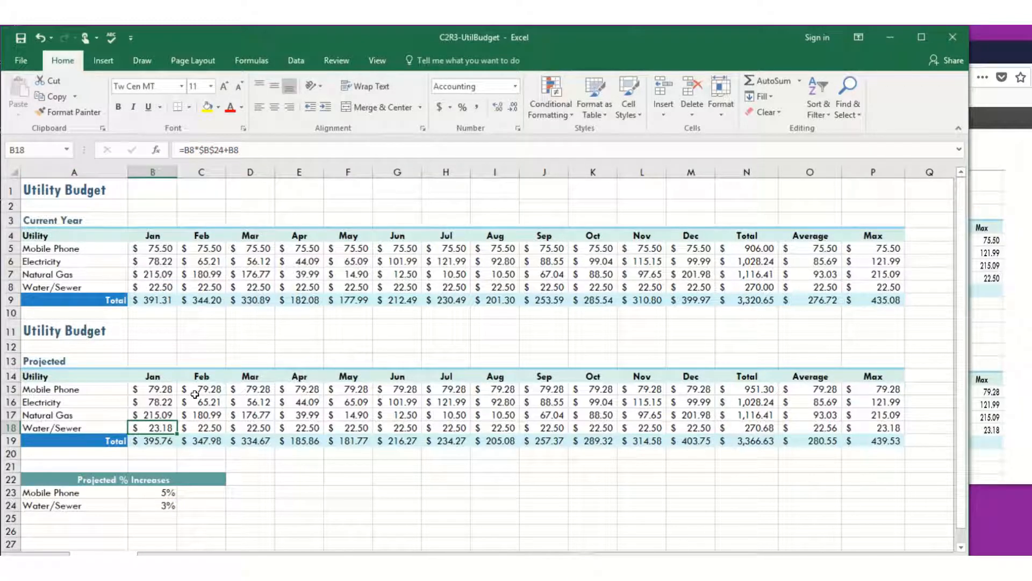
left_click_drag(178, 433, 722, 434)
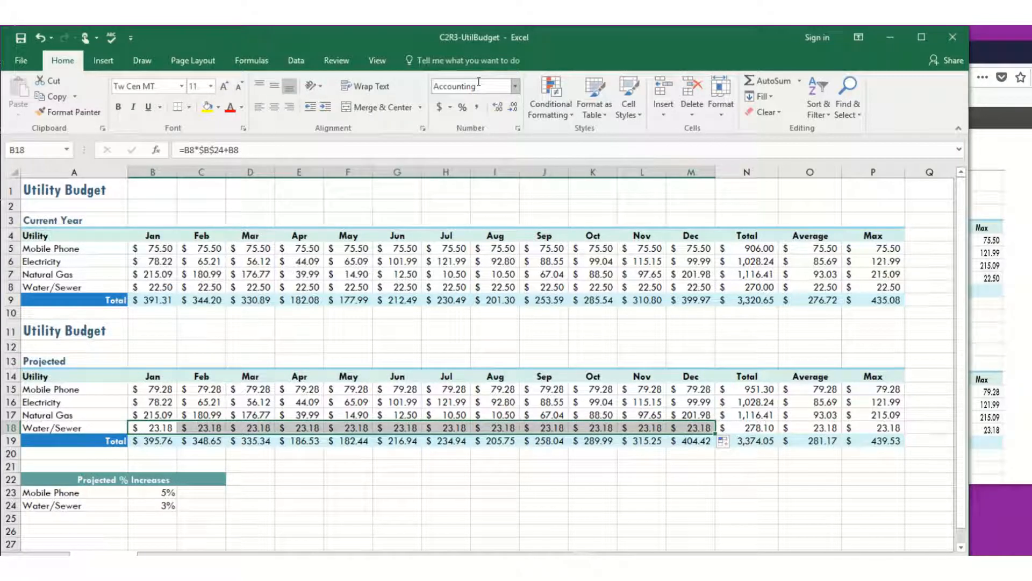
mouse_move(473, 47)
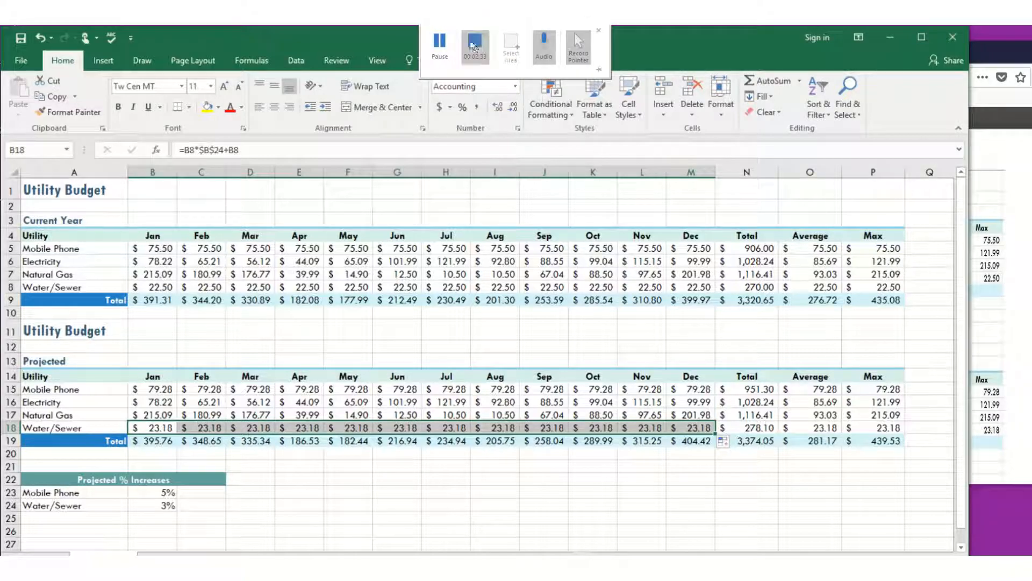